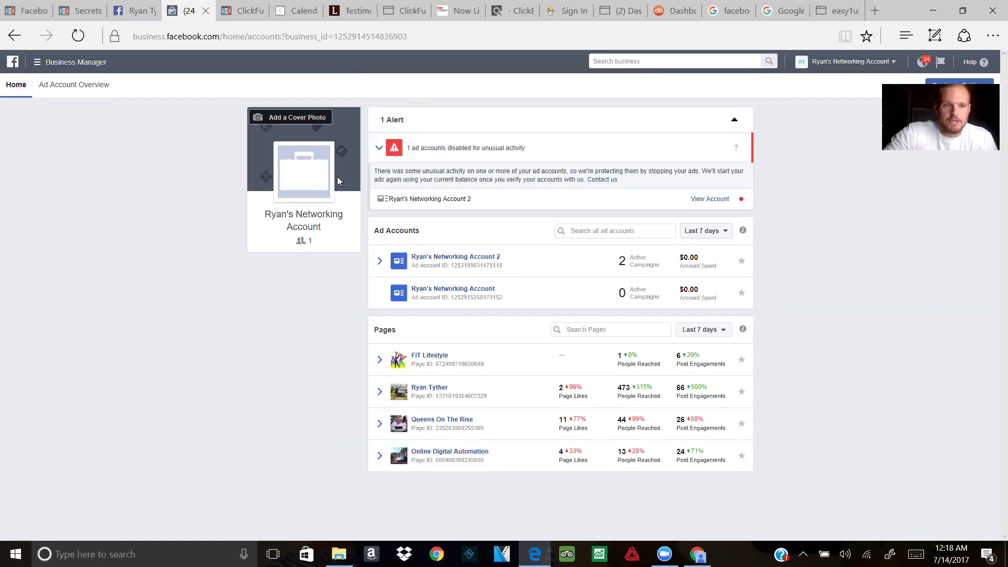
Step: From Business Manager's Pixels page, open the first pixel's dashboard showing 35 fires
click(70, 63)
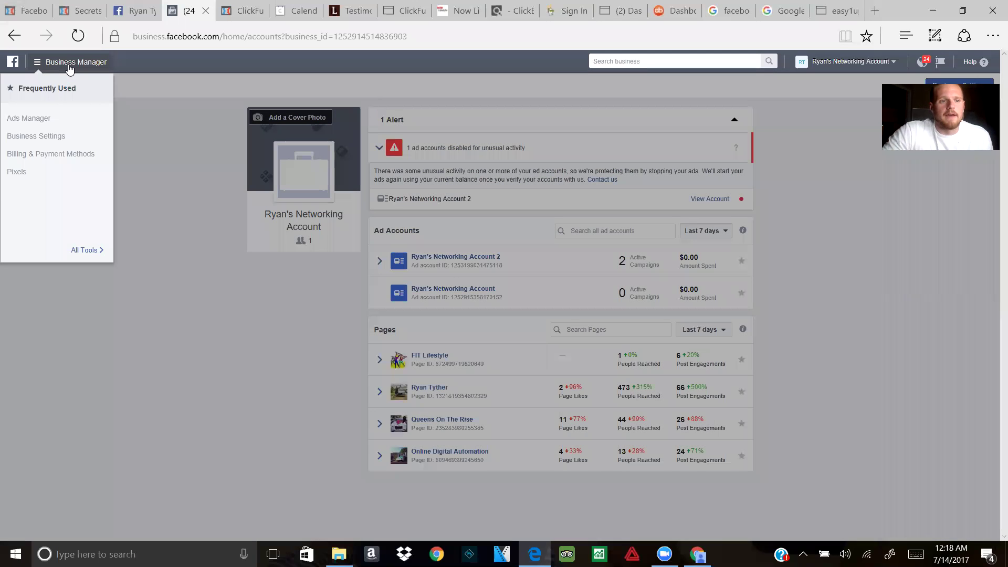
click(19, 173)
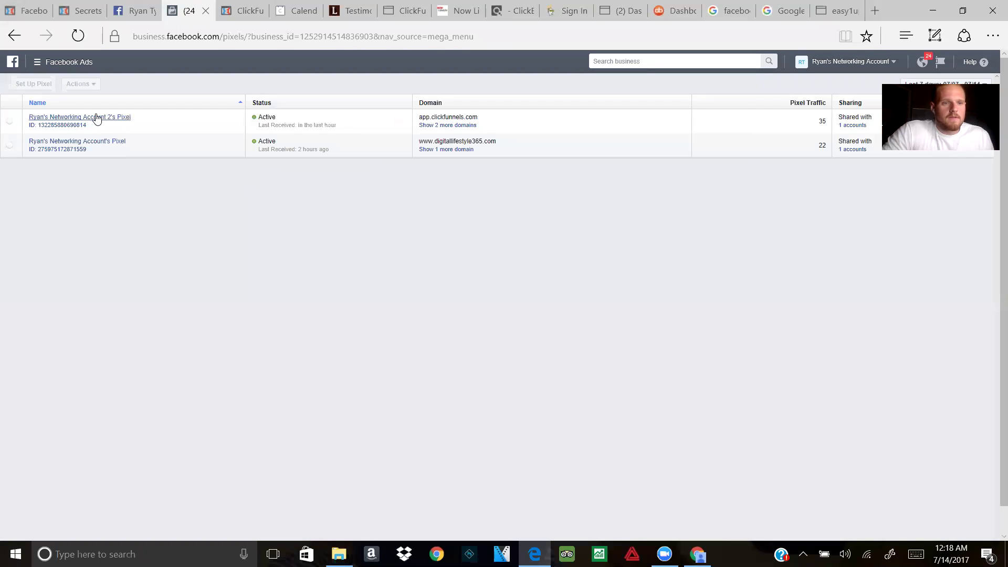
click(93, 119)
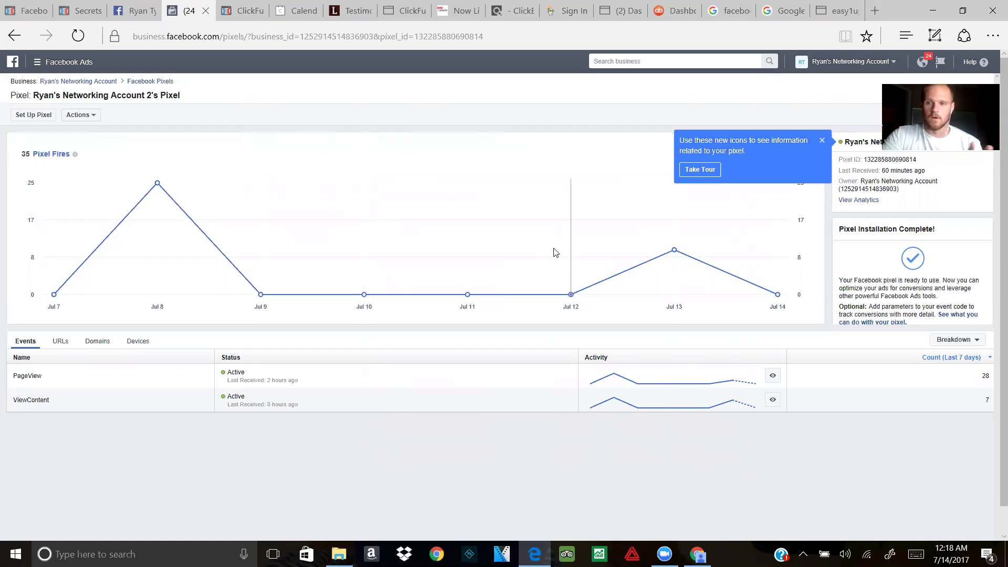
Step: Copy the pixel base code from the manual Copy and Paste the Code instructions, then go to ClickFunnels
click(34, 115)
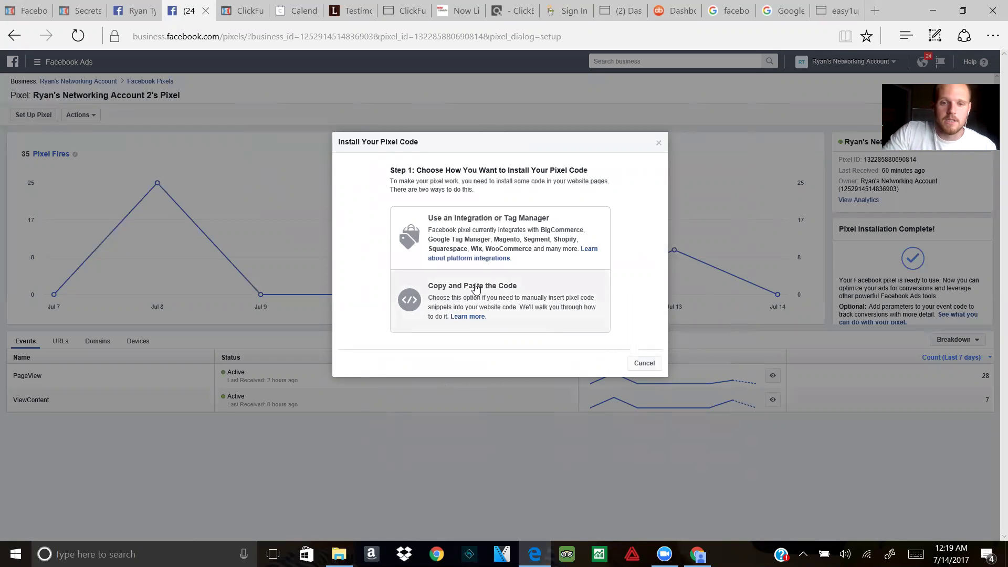
click(476, 288)
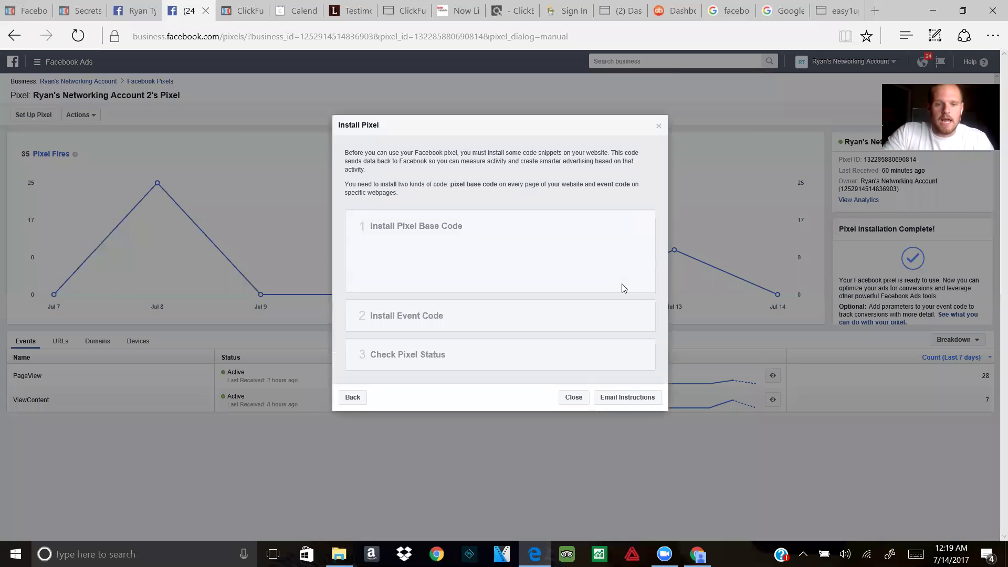
scroll(513, 293, down, 2)
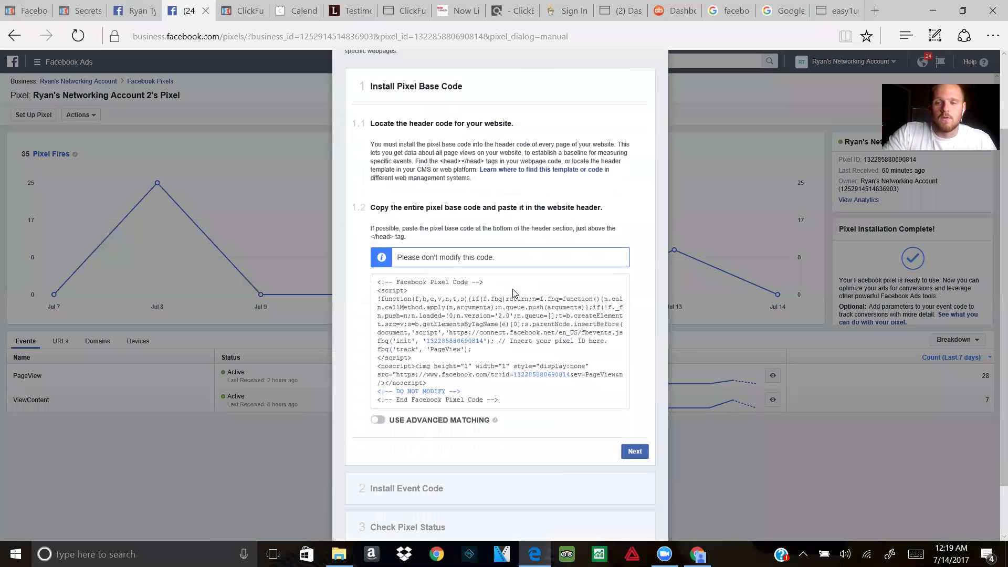
mouse_move(531, 367)
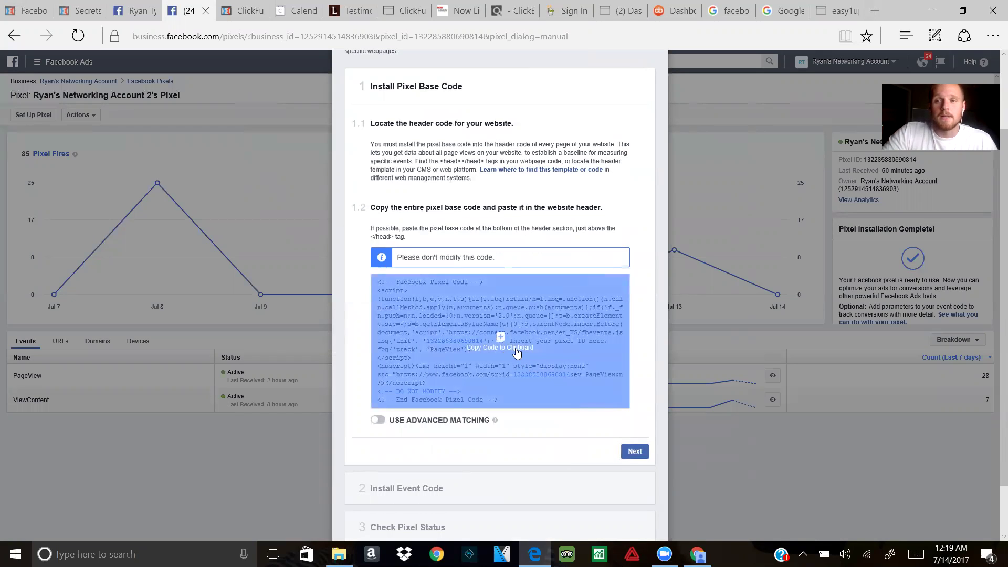
click(504, 339)
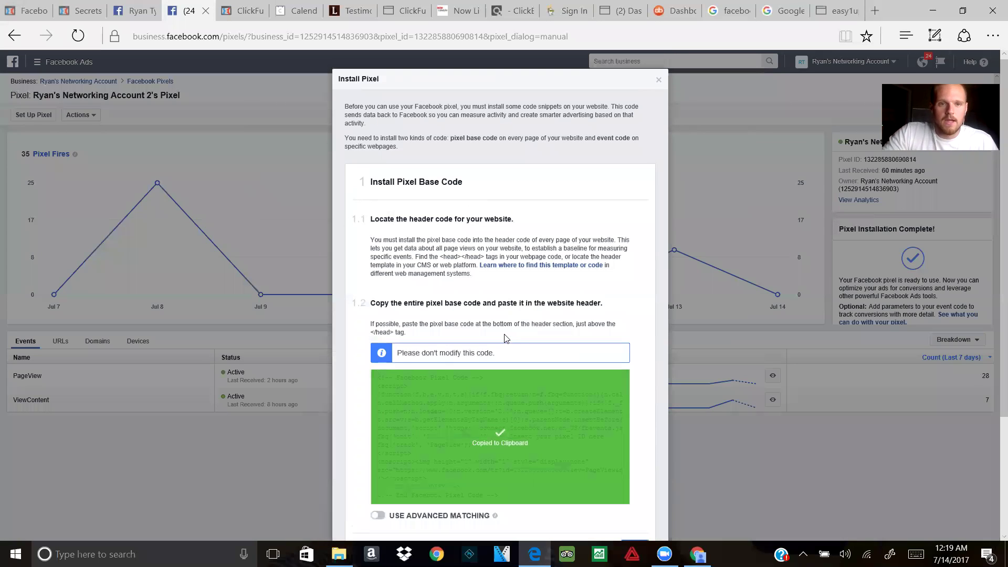
click(240, 6)
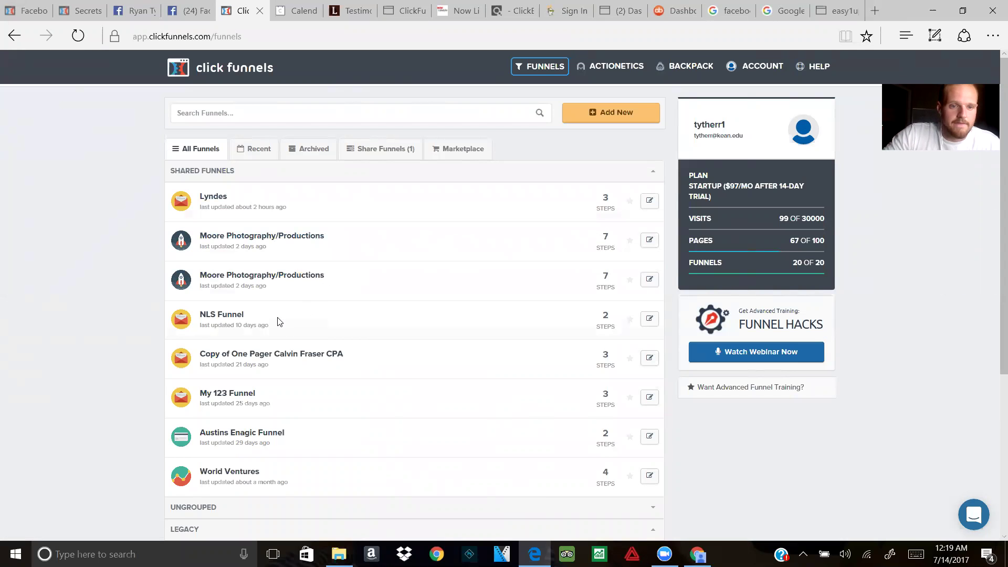
Step: Scroll to the Legacy funnels and open Health Funnel Clickbank
scroll(278, 344, down, 4)
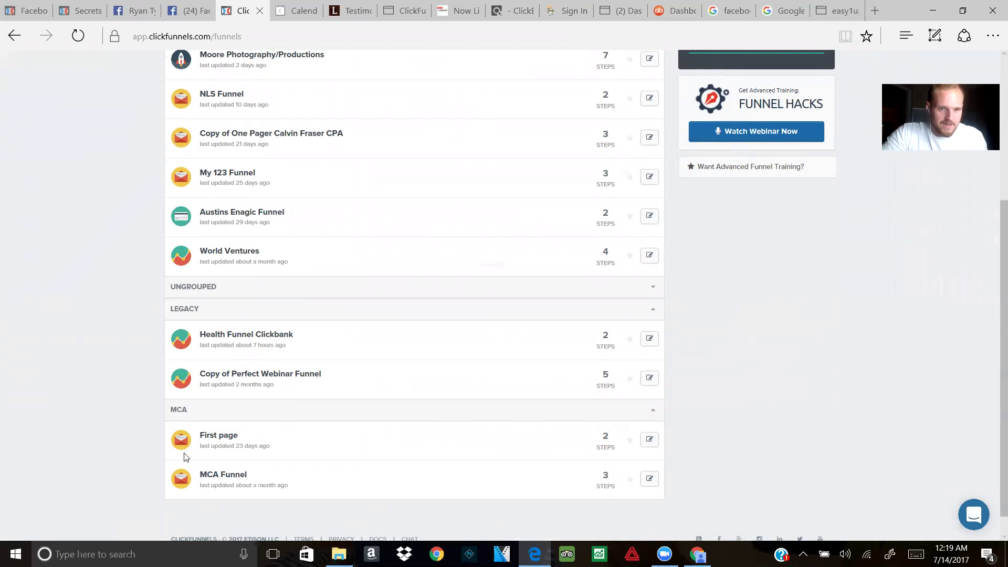
click(238, 336)
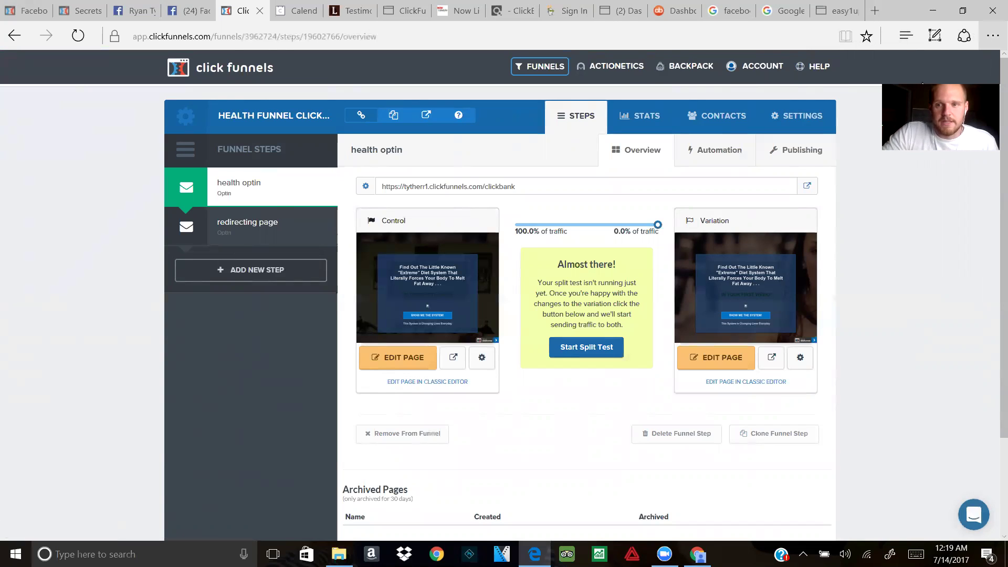
click(791, 121)
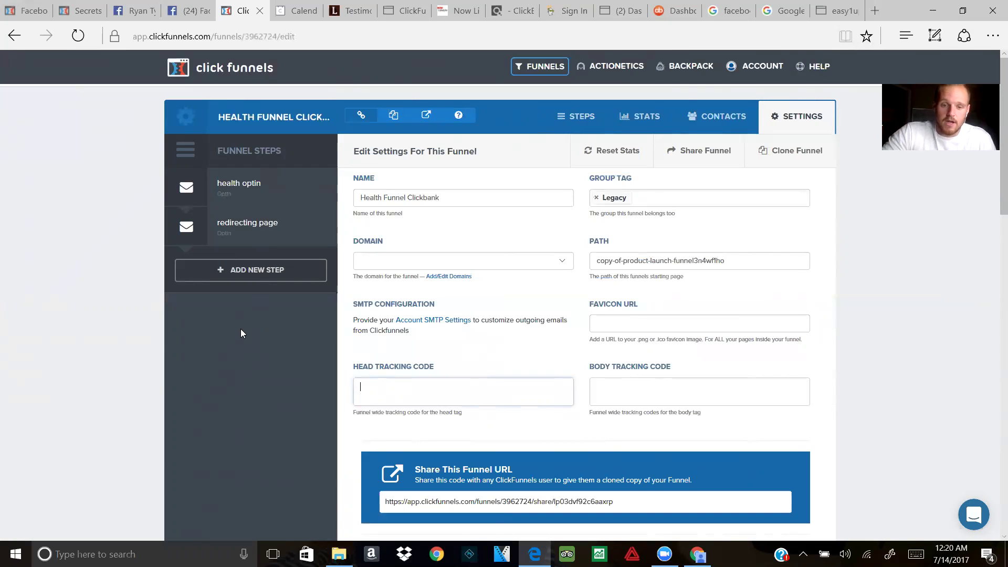
click(274, 190)
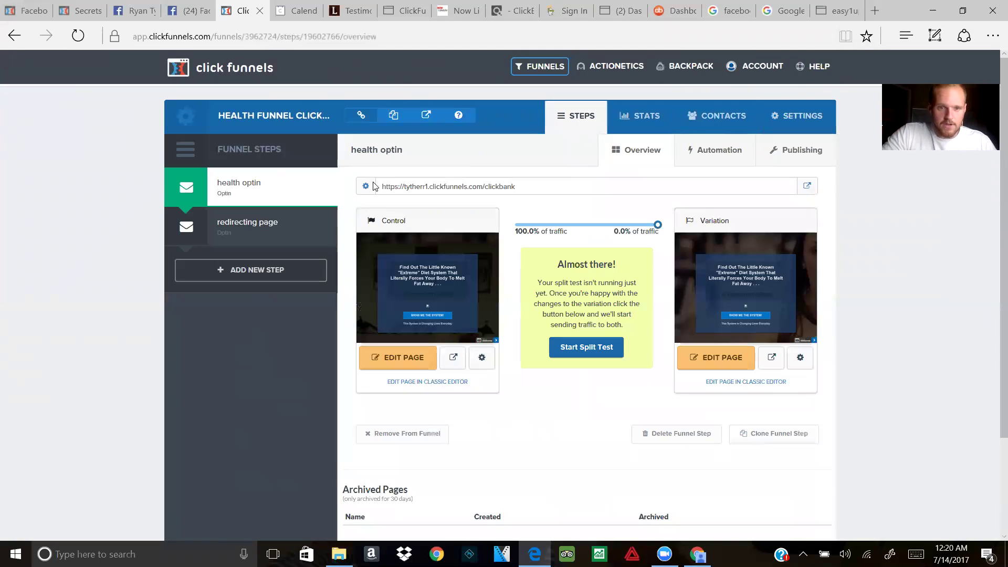
Step: Open the health optin page in the editor and show its header tracking code
click(414, 362)
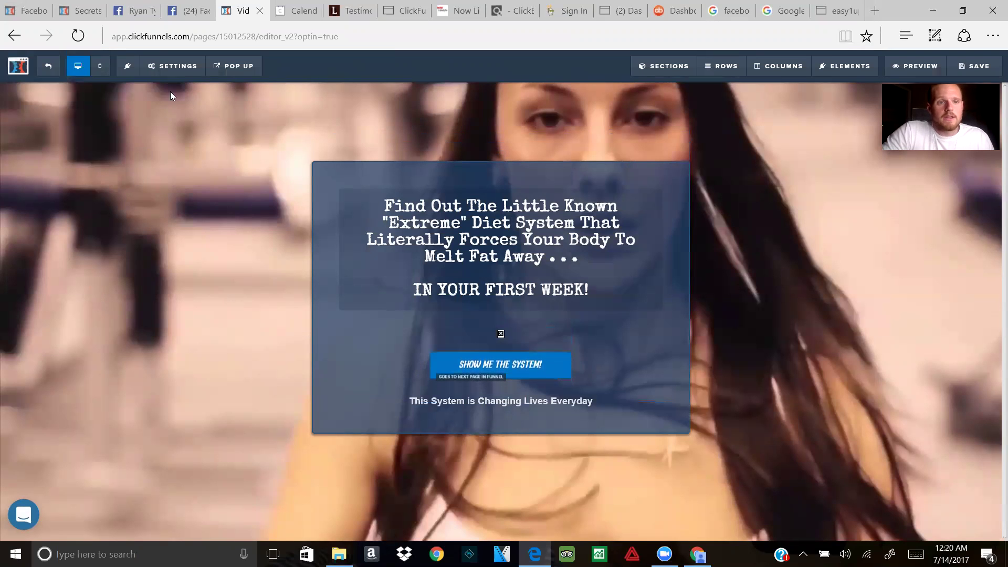
click(179, 69)
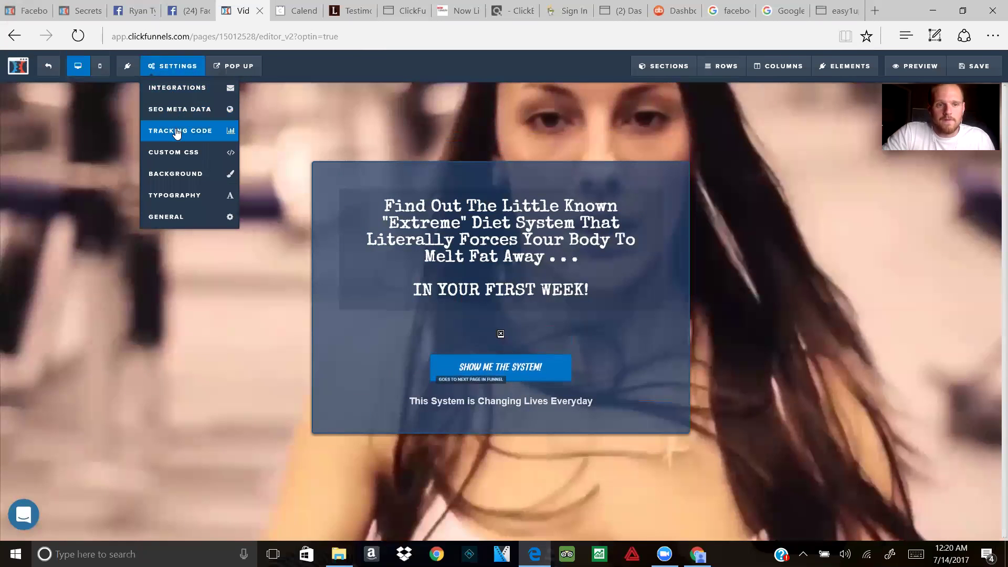
click(176, 130)
click(175, 128)
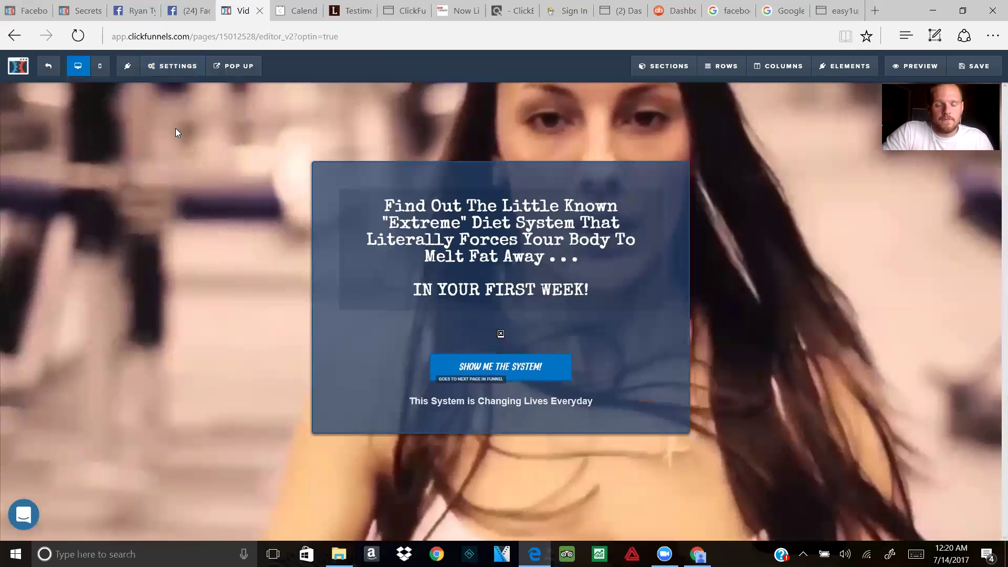
mouse_move(173, 65)
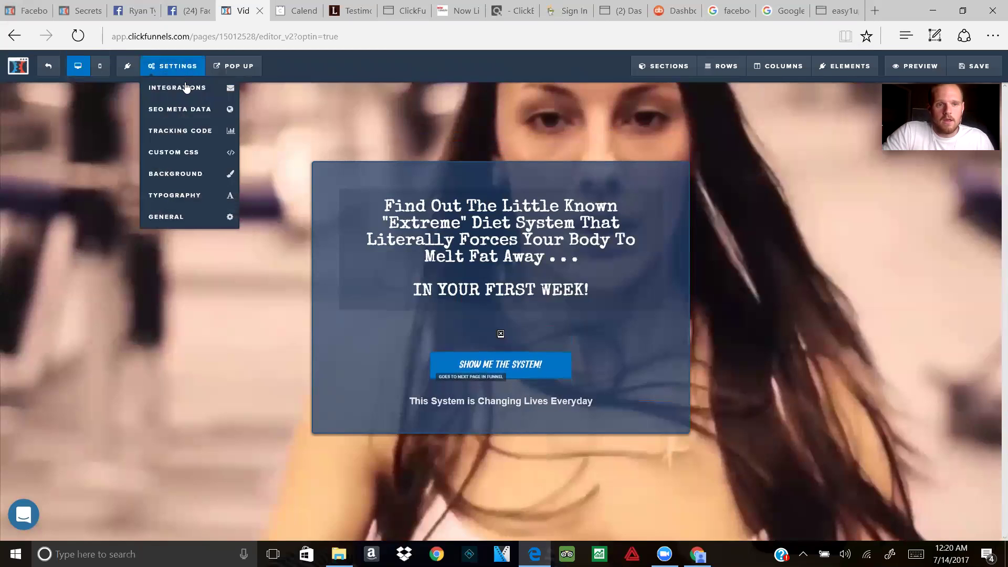
click(186, 130)
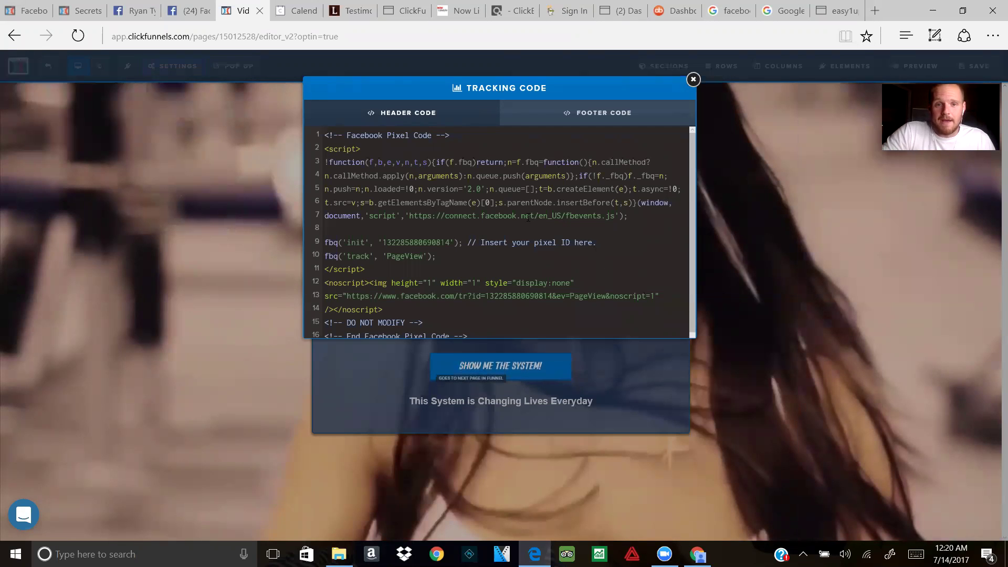
scroll(527, 217, down, 1)
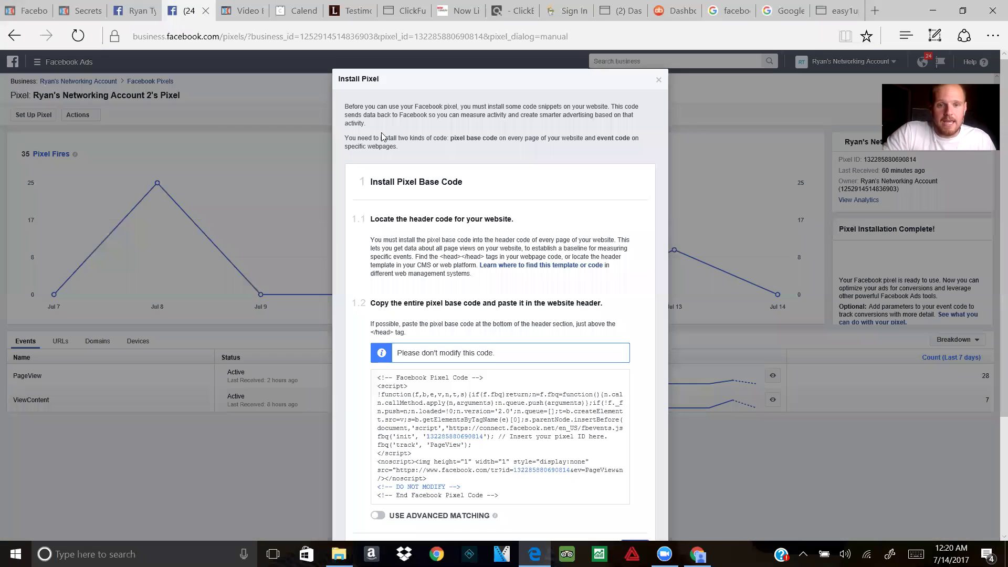
Step: Recopy the Facebook pixel base code and bring it back to the optin page's header code
click(186, 11)
click(508, 436)
click(508, 436)
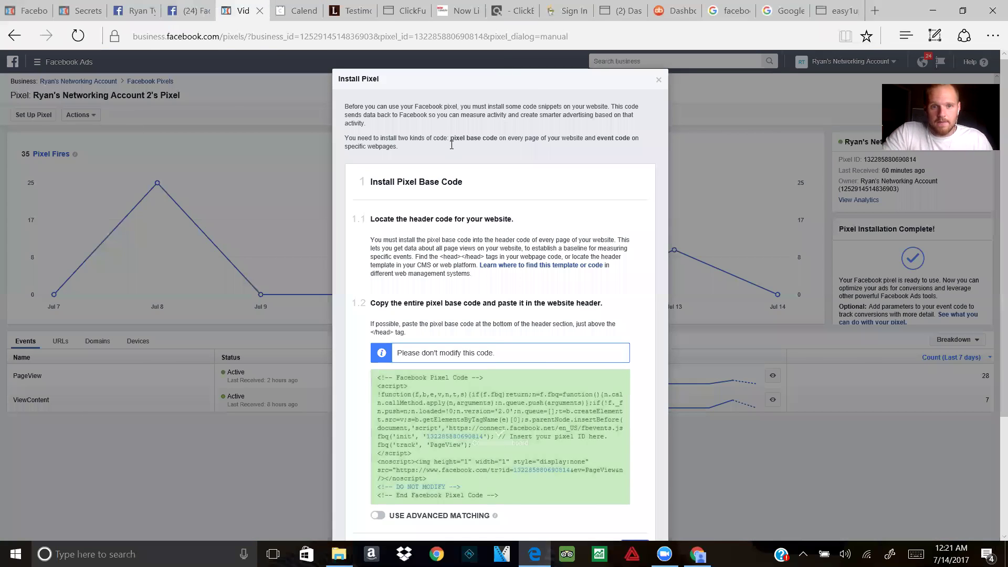
click(256, 4)
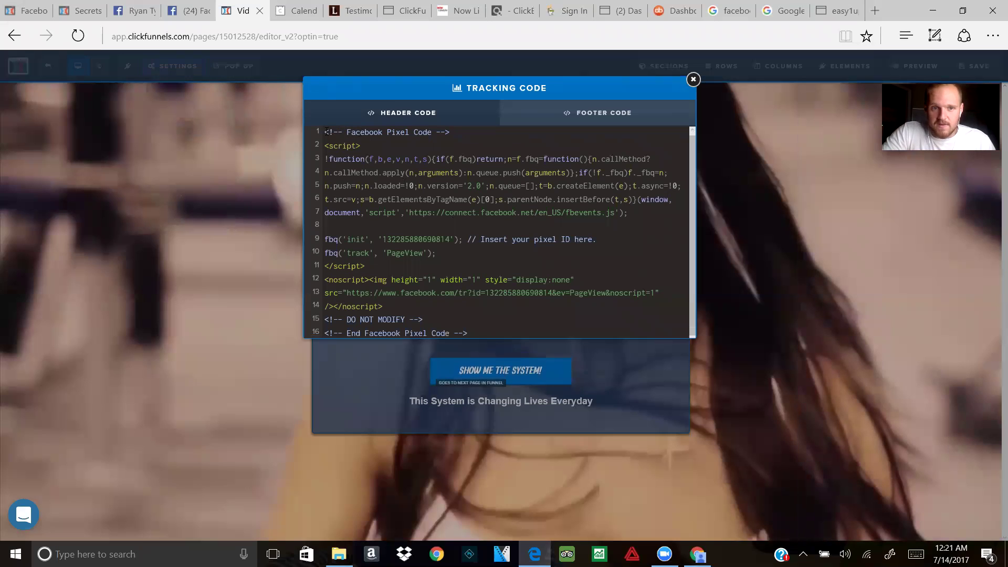
scroll(455, 199, up, 1)
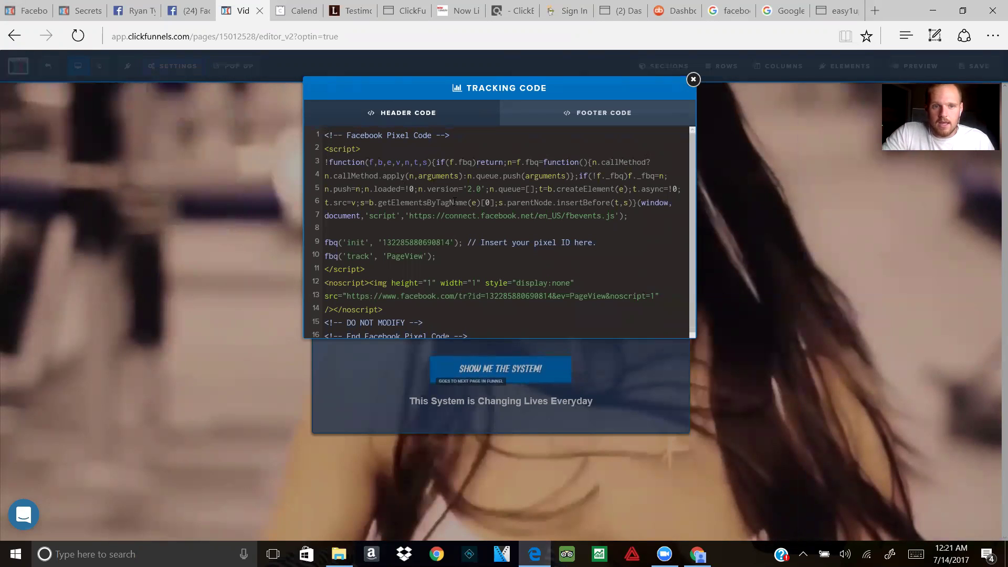
right_click(431, 166)
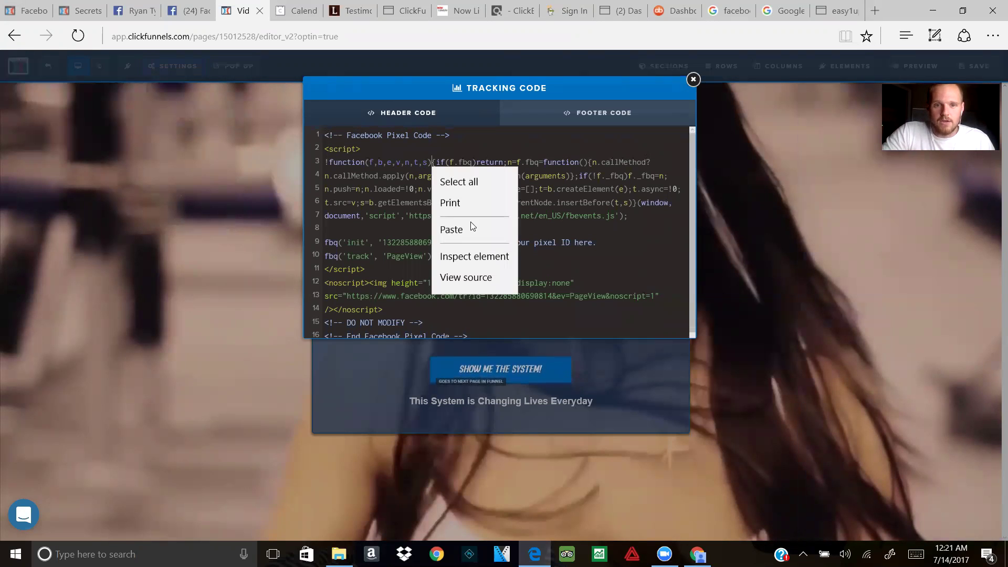
key(Escape)
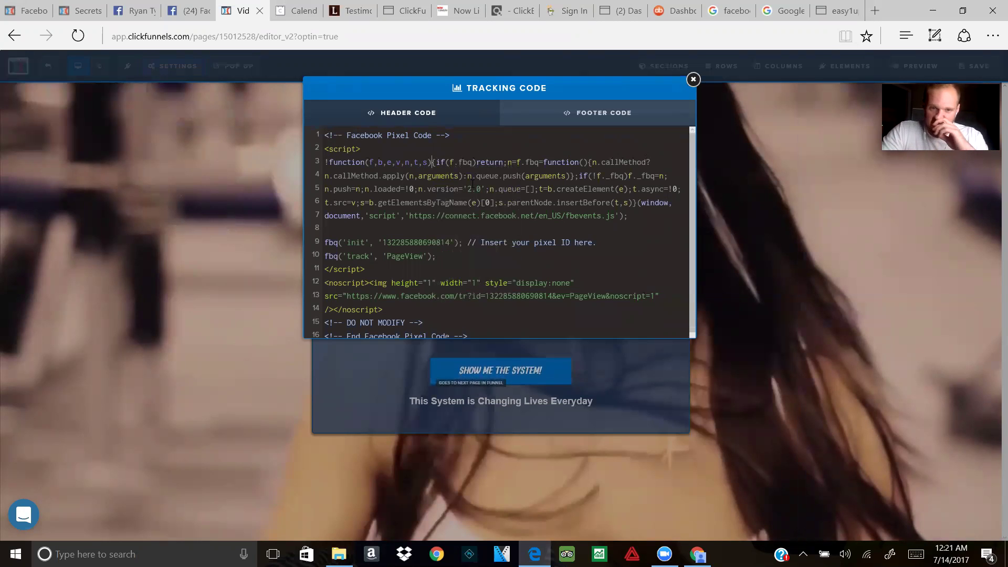
scroll(457, 210, down, 1)
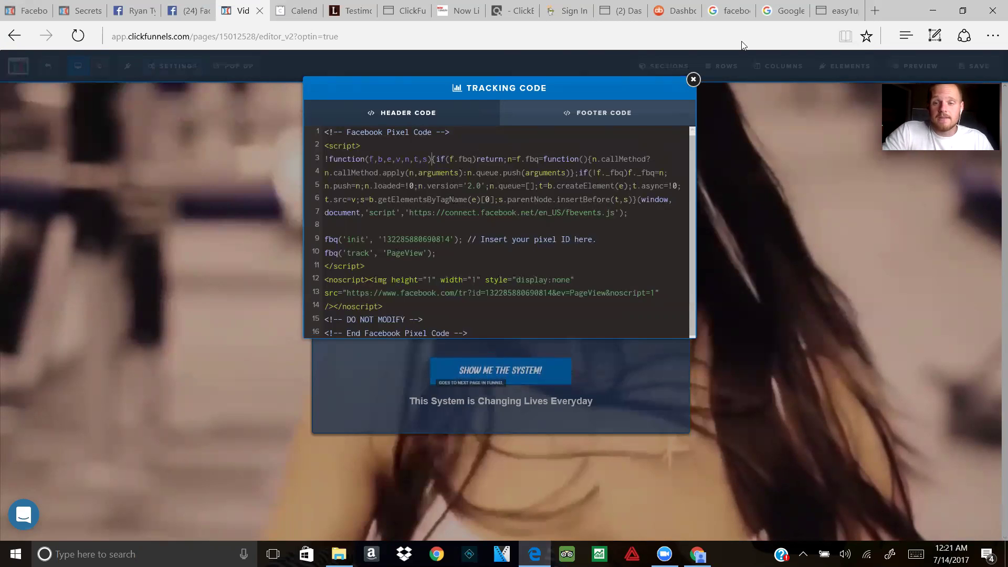
Step: Close the Tracking Code dialog, save the optin page and exit the editor
click(693, 79)
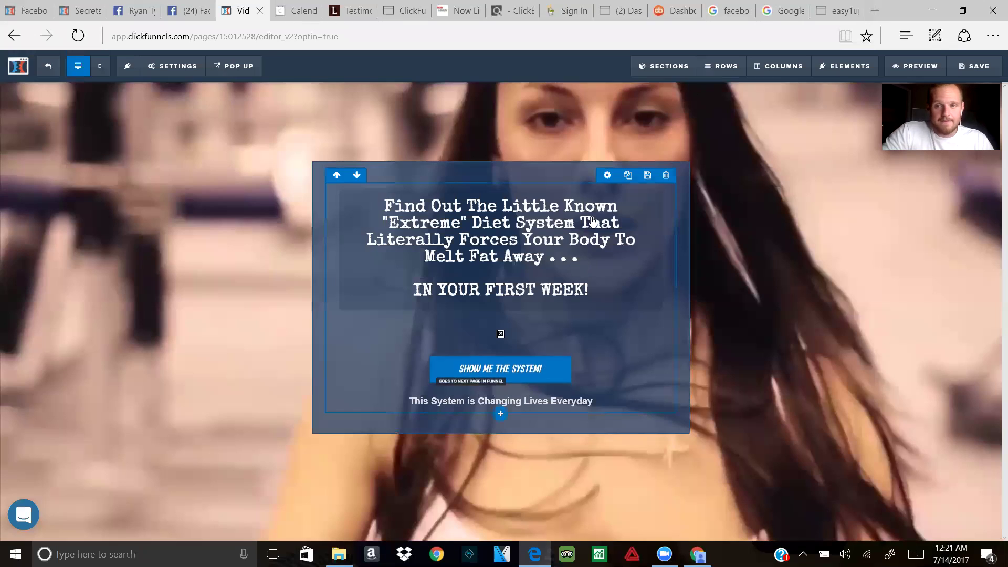
click(972, 69)
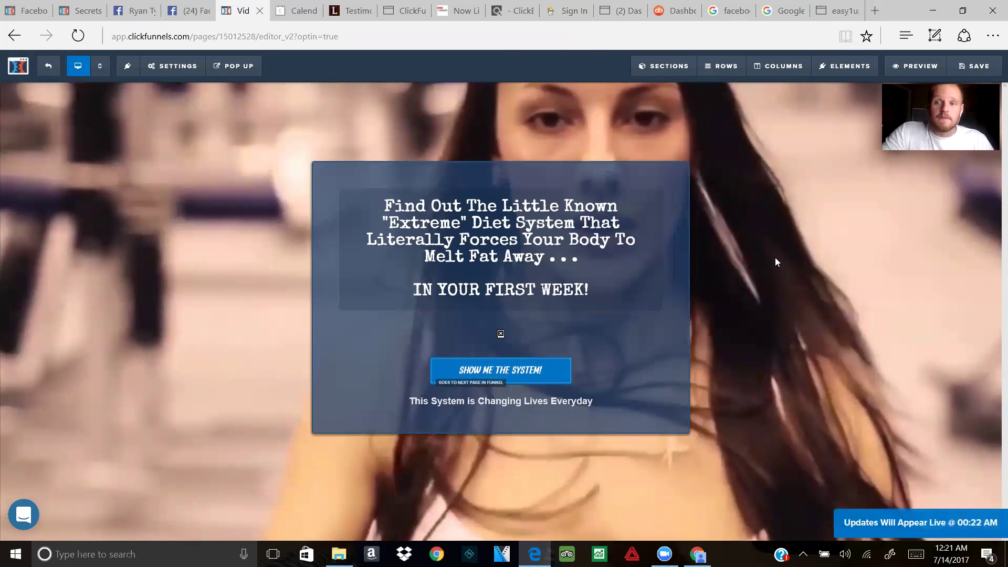
click(49, 66)
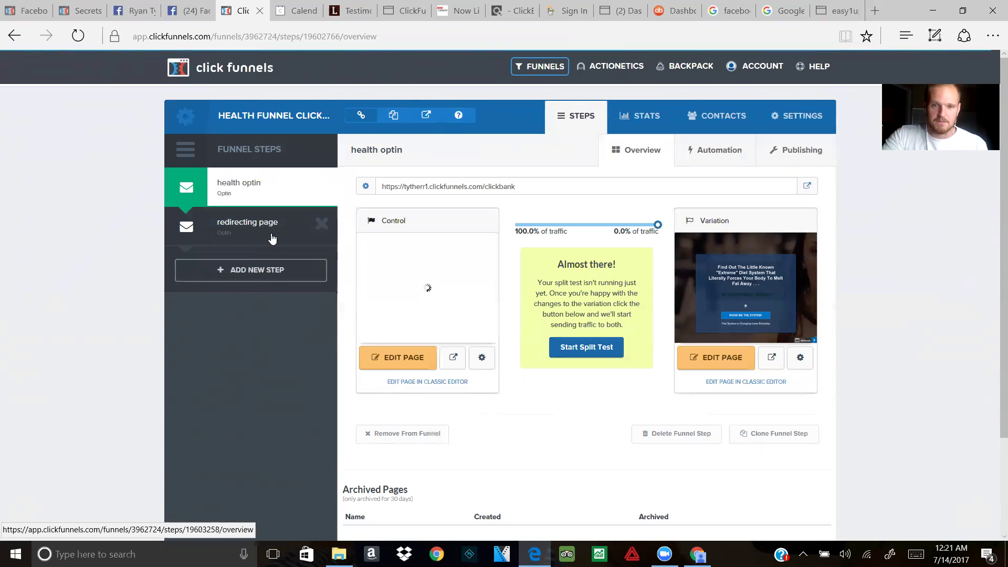
Step: Open the redirecting page in the editor and show its tracking code
click(254, 223)
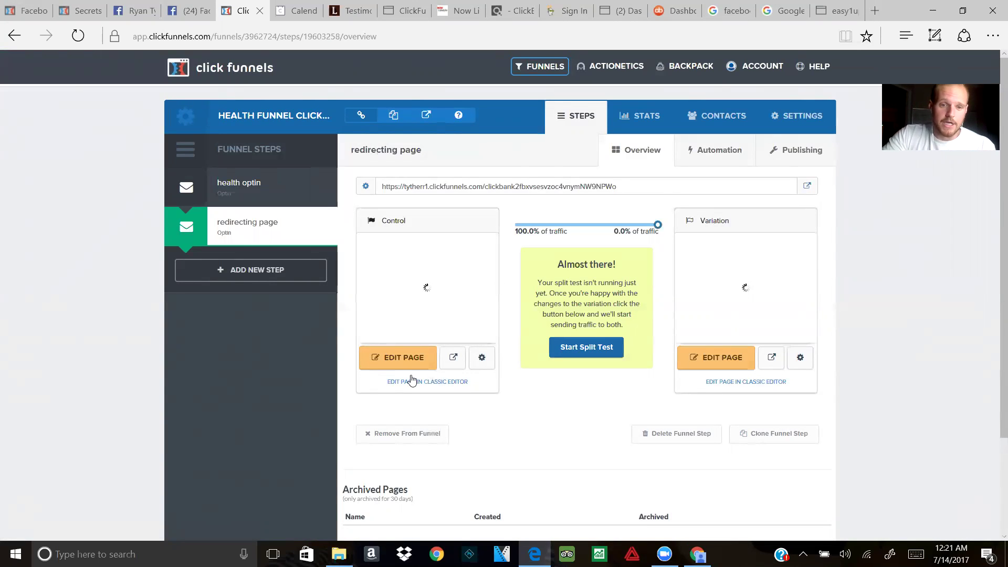
click(412, 360)
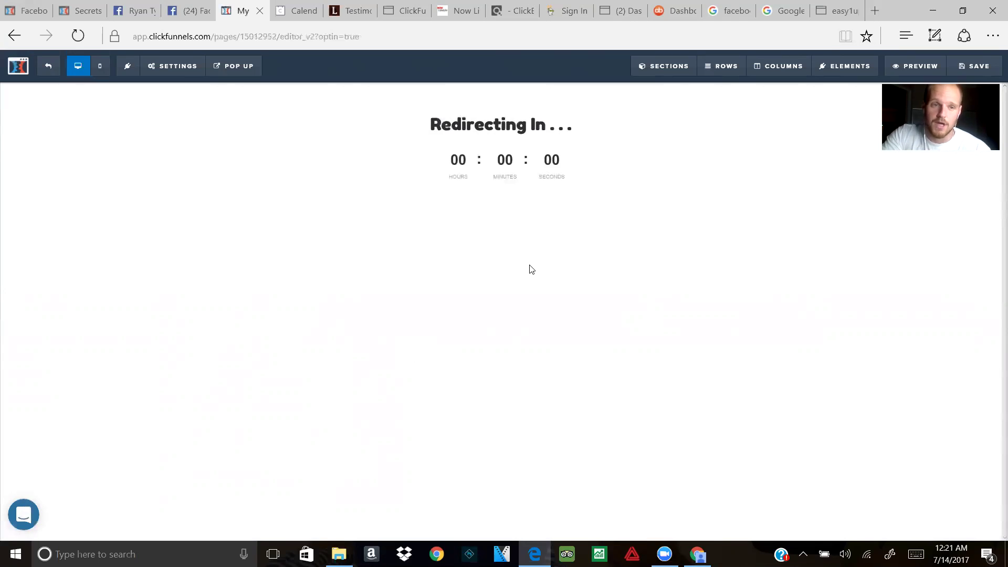
click(204, 66)
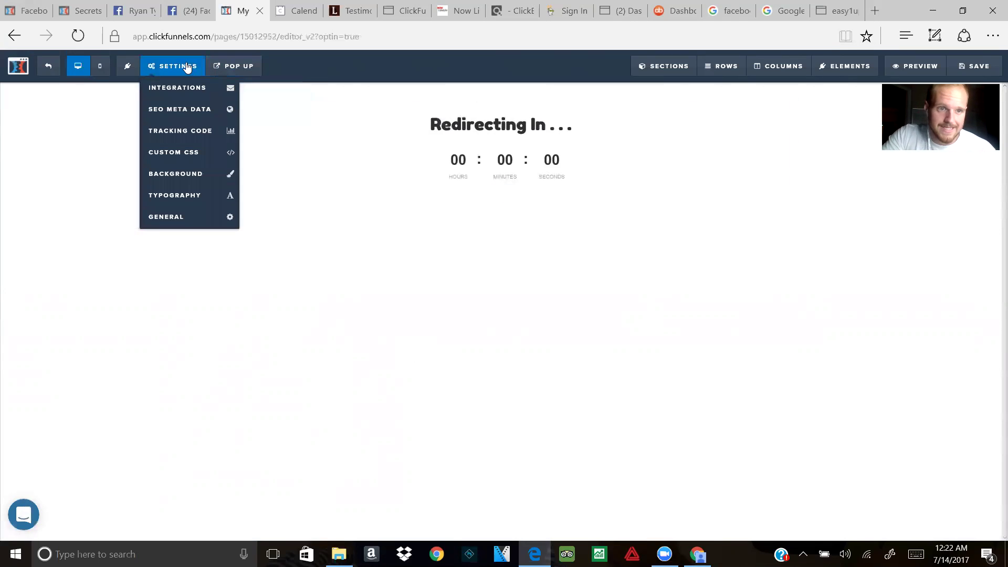
click(179, 128)
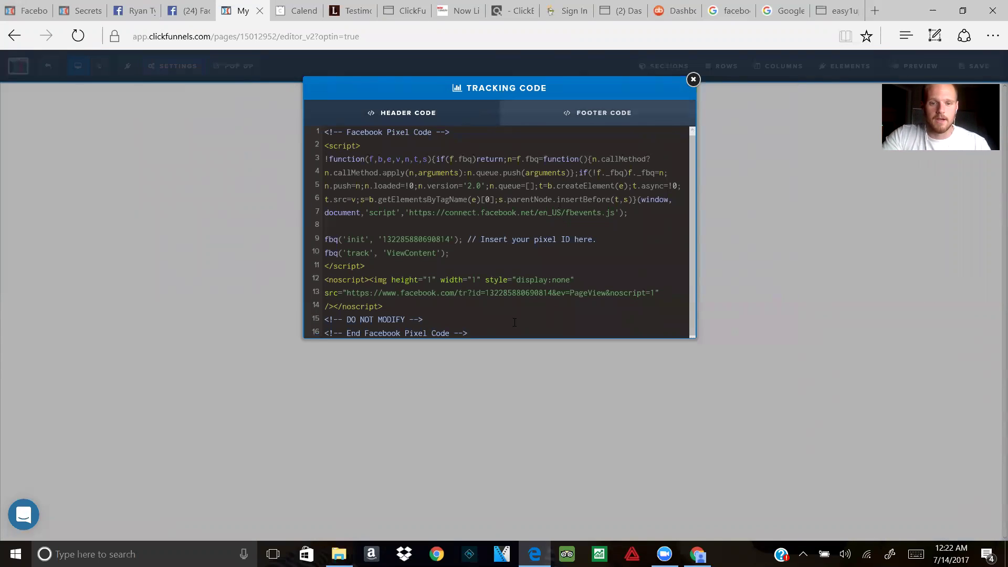
Step: Replace the entire header code with the original Facebook pixel base code
drag(508, 332, 304, 38)
key(BackSpace)
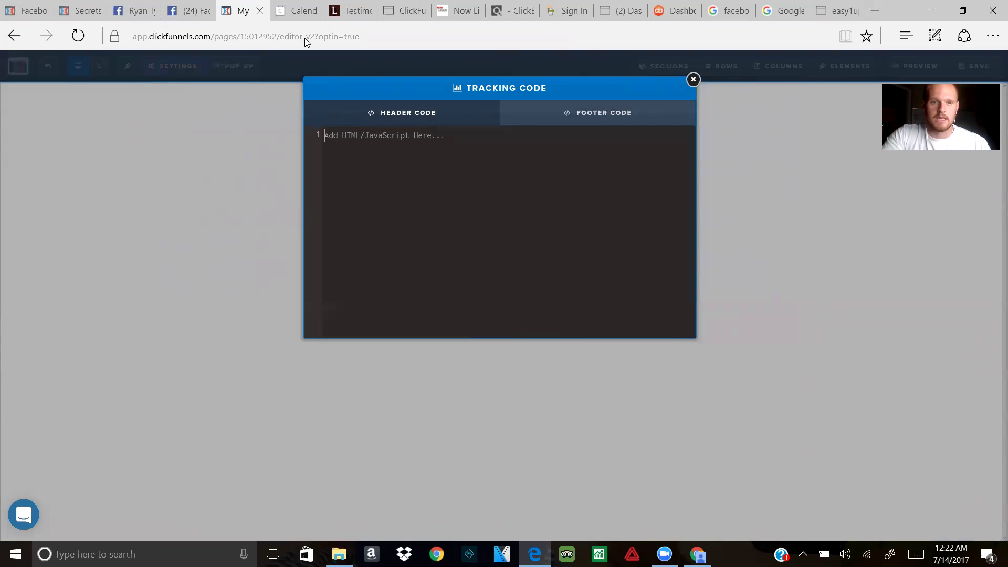
key(ctrl+v)
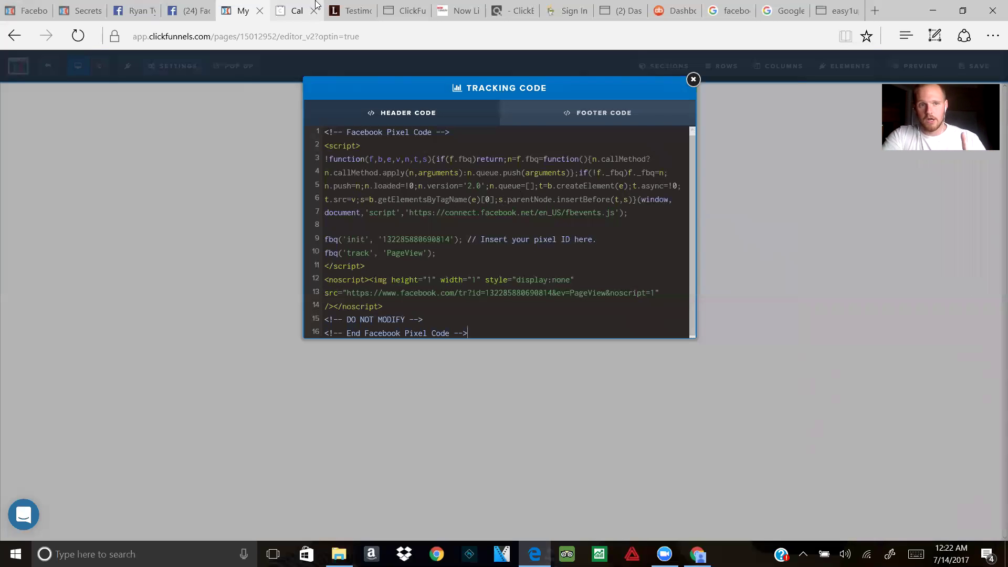
Step: In the Facebook pixel setup, move on to the Install Event Code step
click(189, 9)
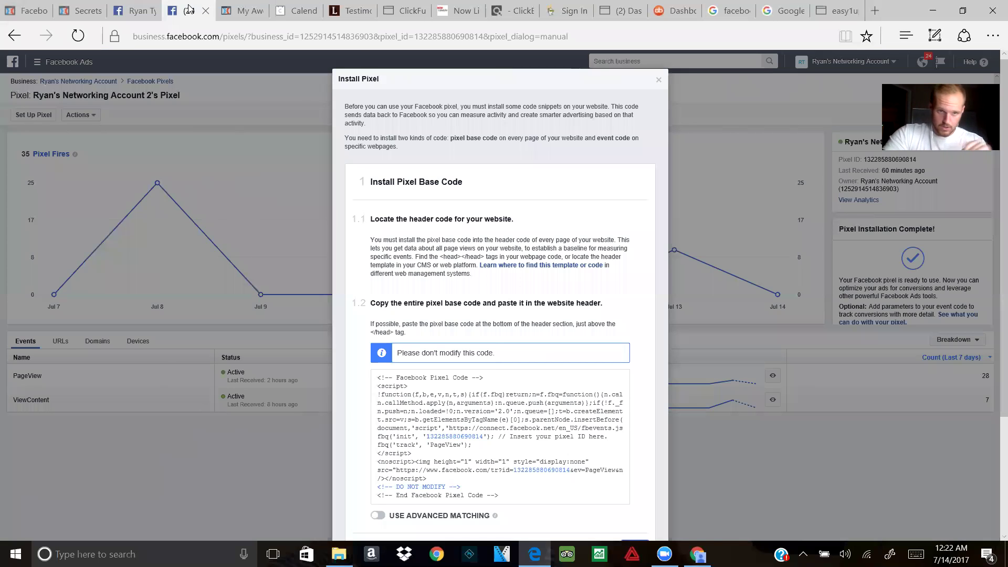
scroll(477, 213, down, 3)
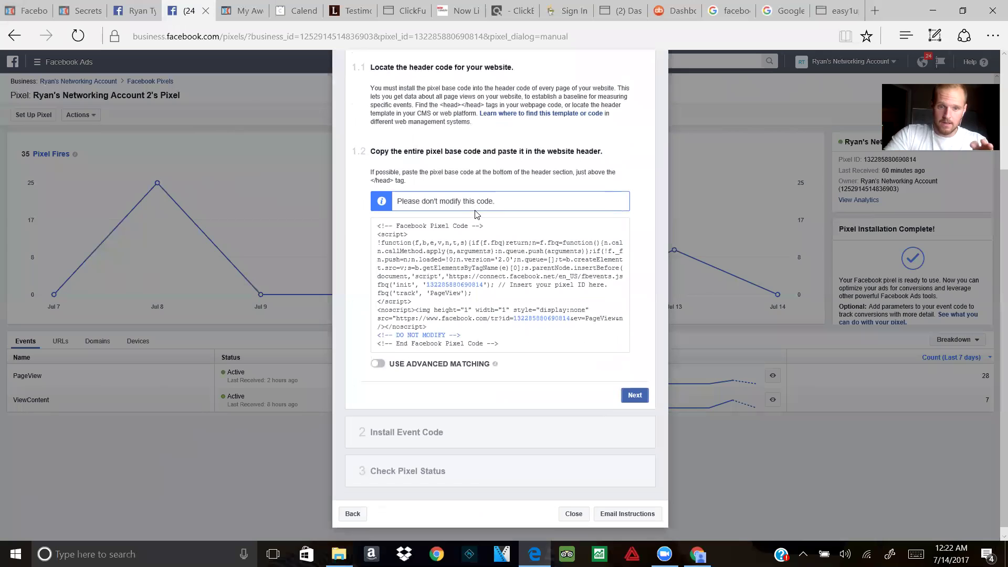
scroll(427, 292, up, 3)
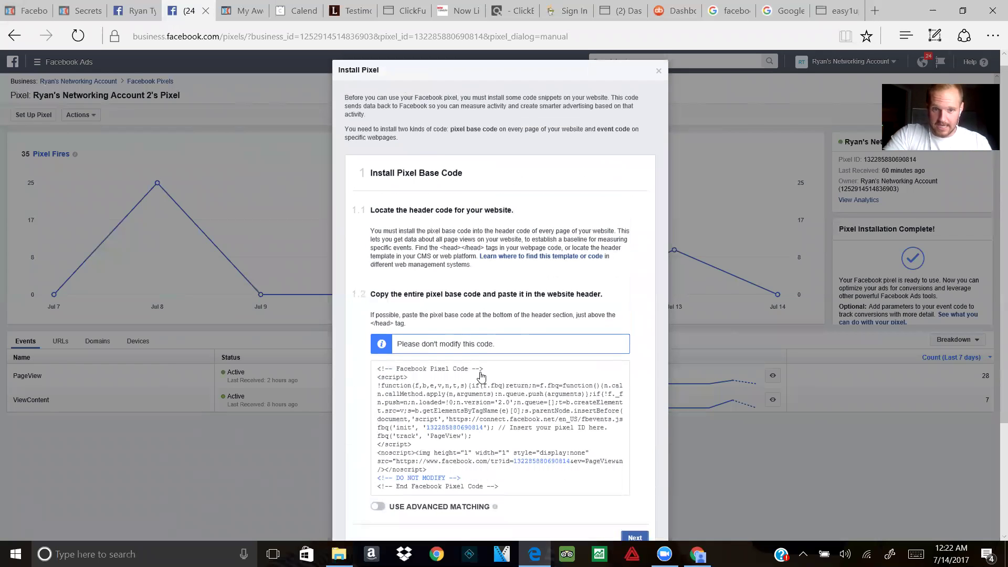
scroll(421, 192, down, 3)
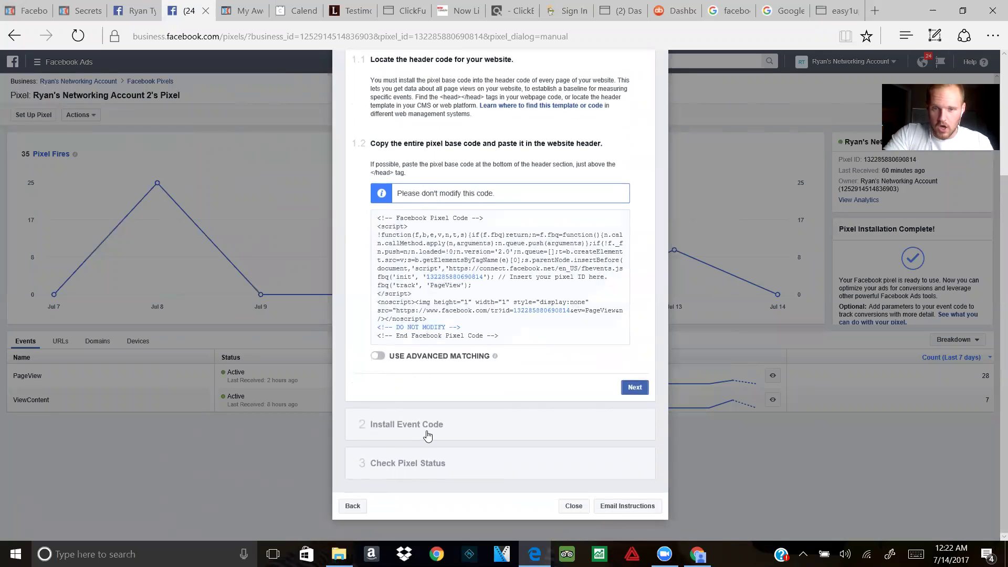
click(429, 432)
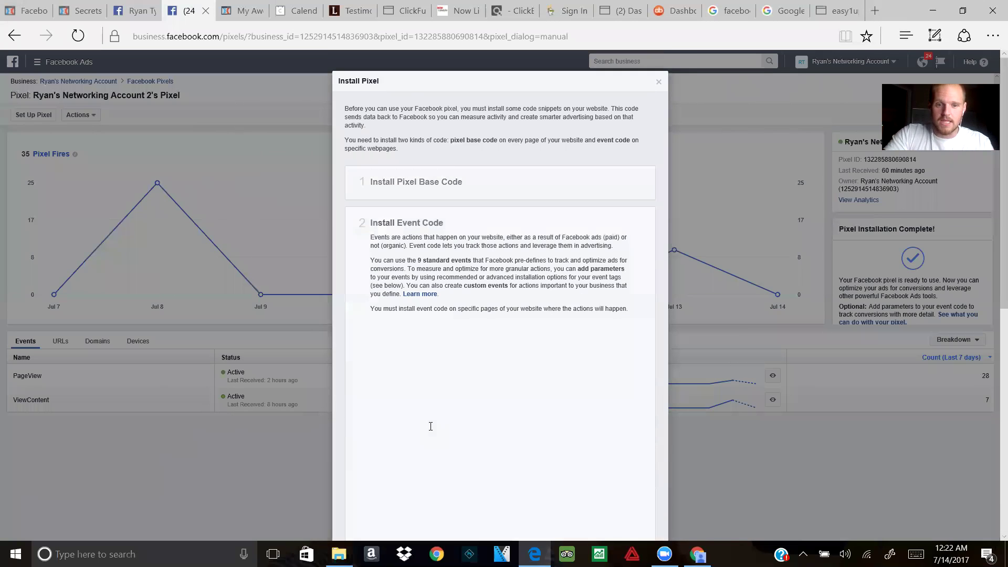
scroll(414, 368, down, 7)
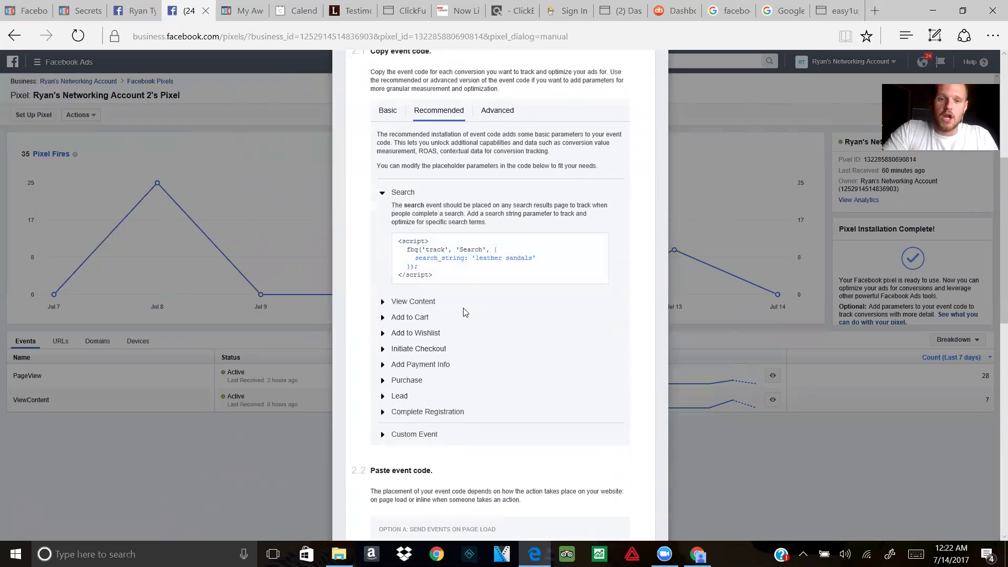
Step: Expand the Add Payment Info, Complete Registration, Purchase and Add to Cart event codes
mouse_move(415, 232)
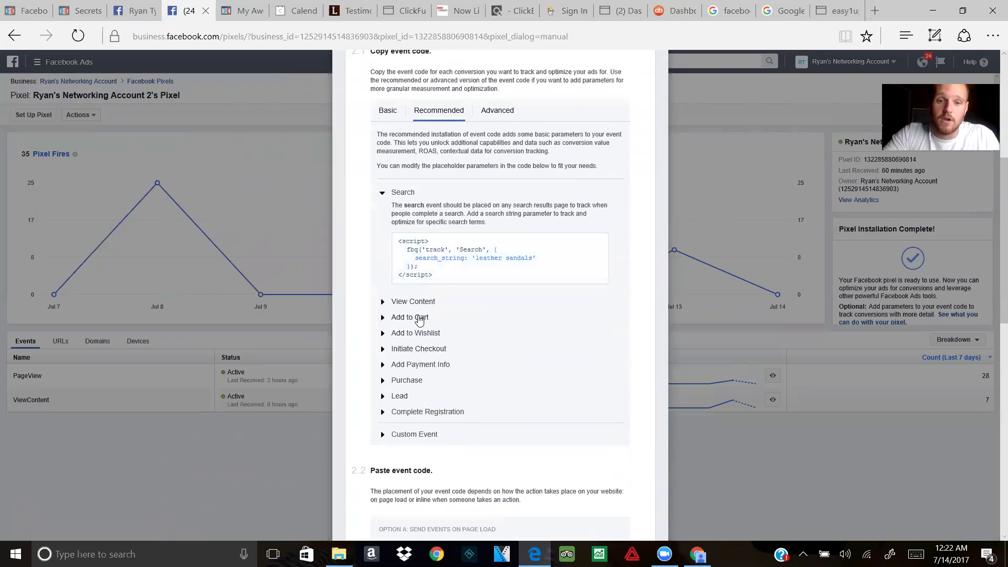
click(415, 368)
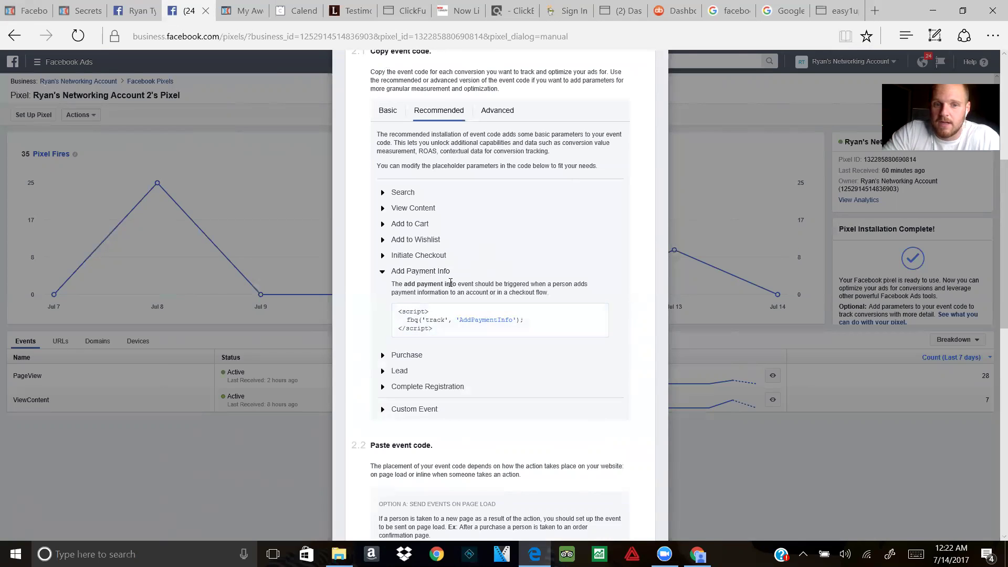
click(415, 386)
mouse_move(465, 396)
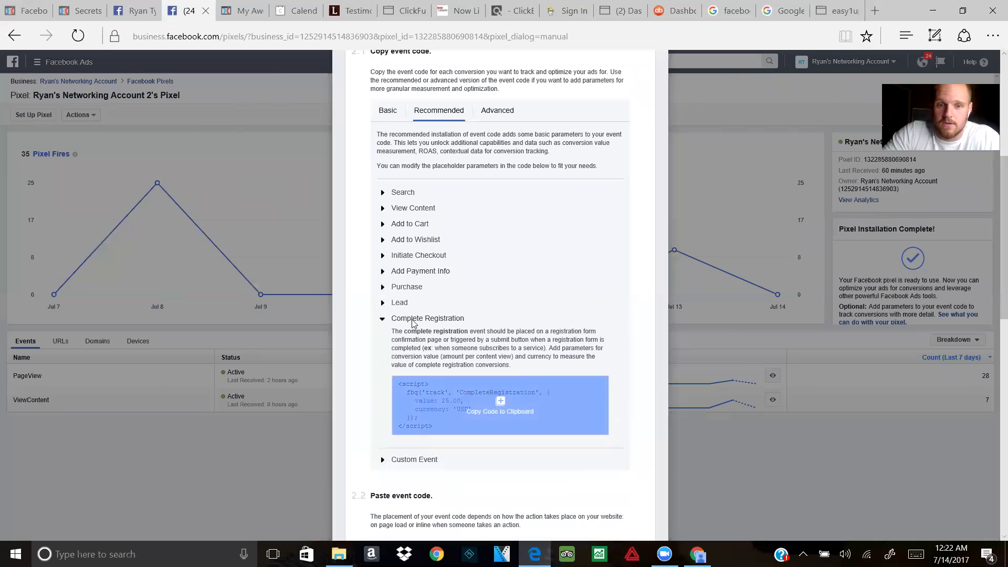
click(405, 290)
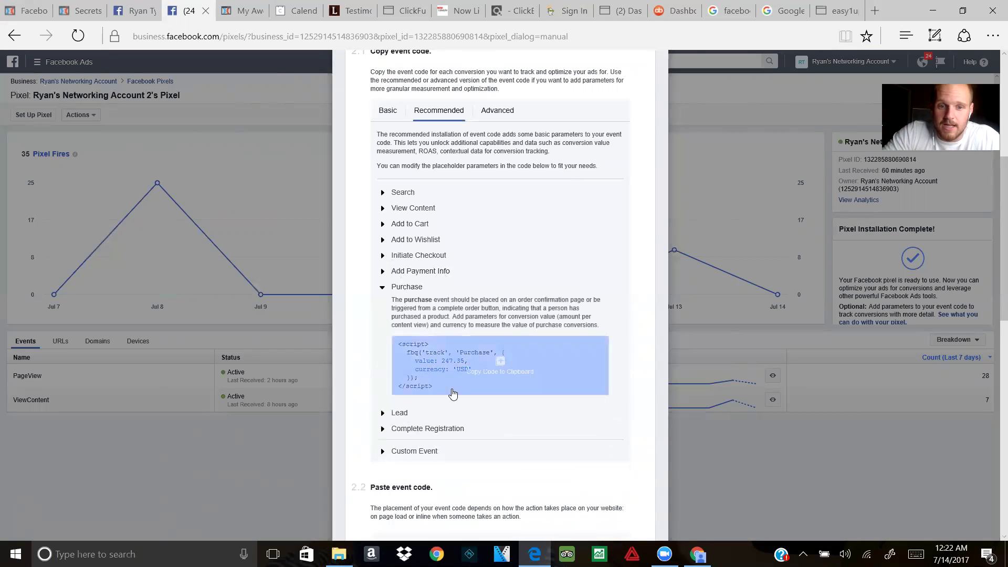
mouse_move(473, 397)
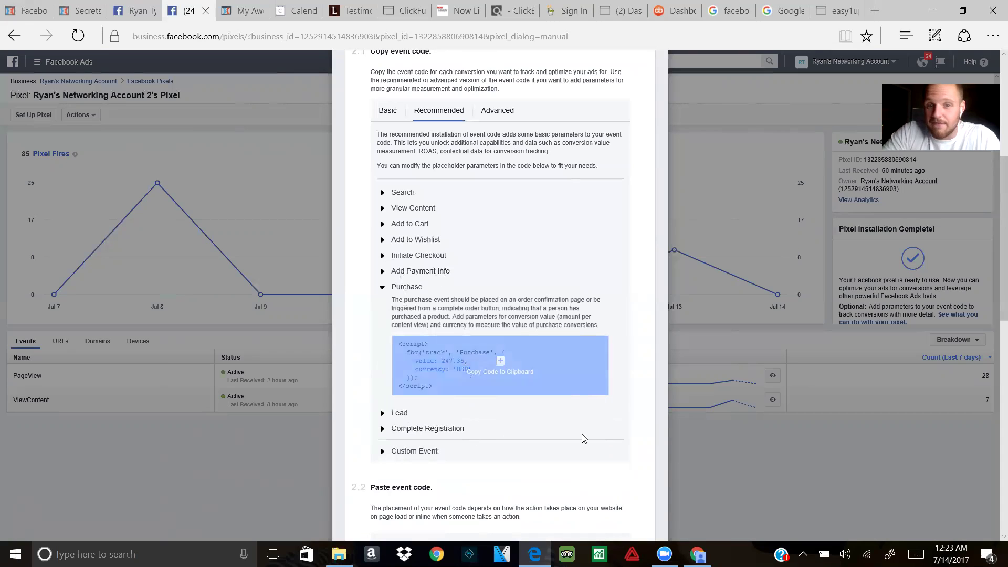
click(413, 426)
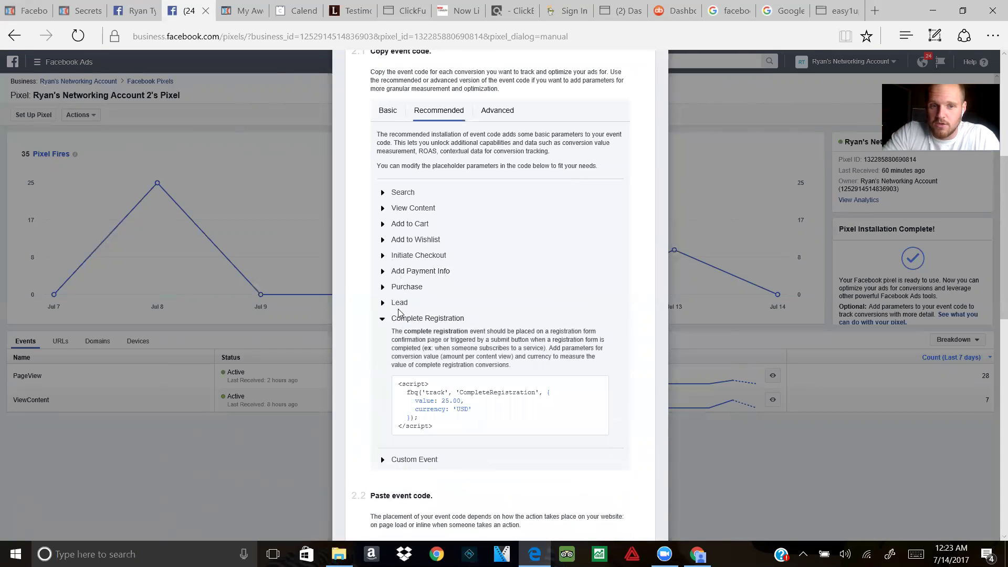
click(413, 289)
mouse_move(471, 360)
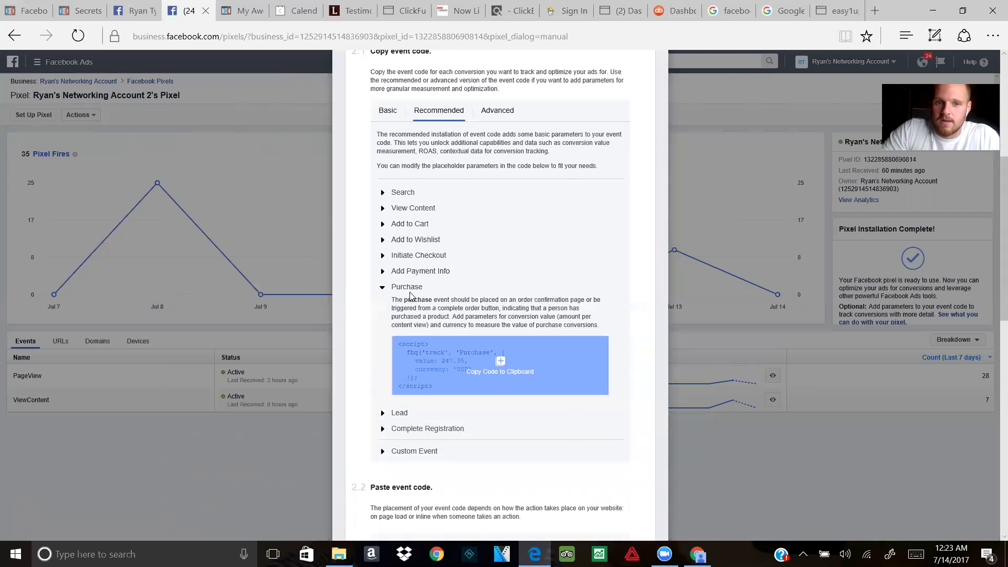
click(412, 224)
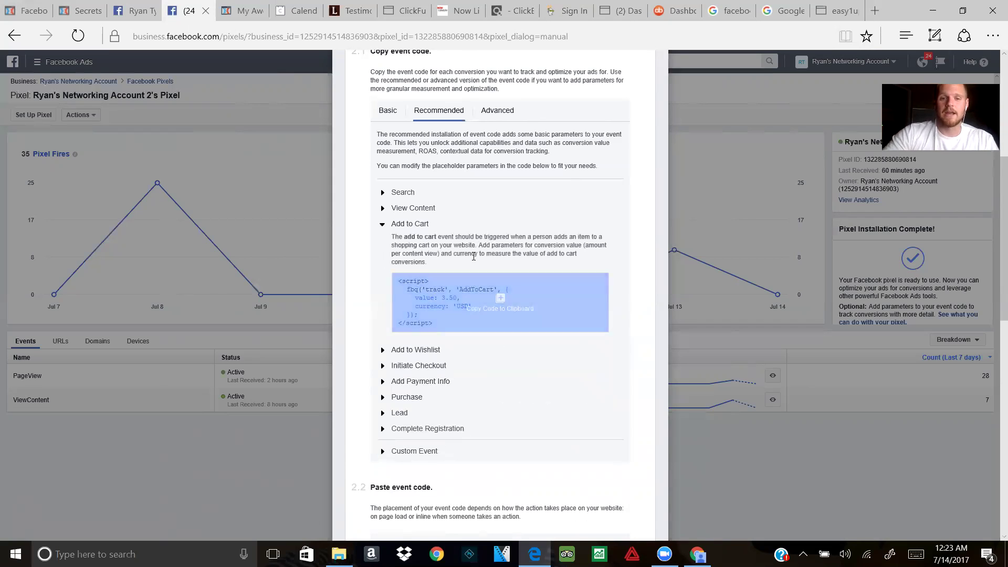
Step: Compare the Basic, Advanced and Recommended code, copy basic AddToCart, and expand View Content
scroll(473, 256, up, 1)
scroll(473, 256, up, 1)
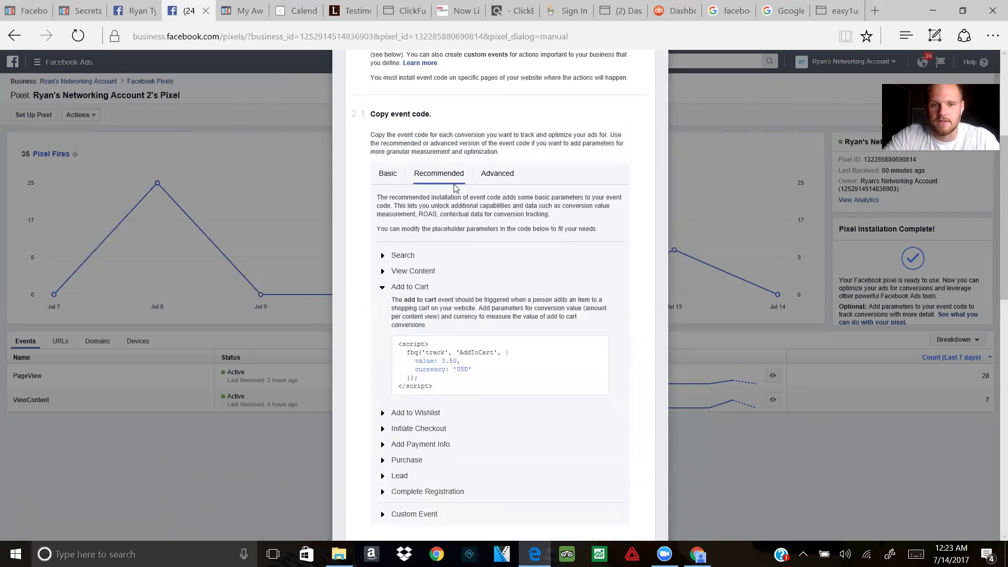
click(499, 175)
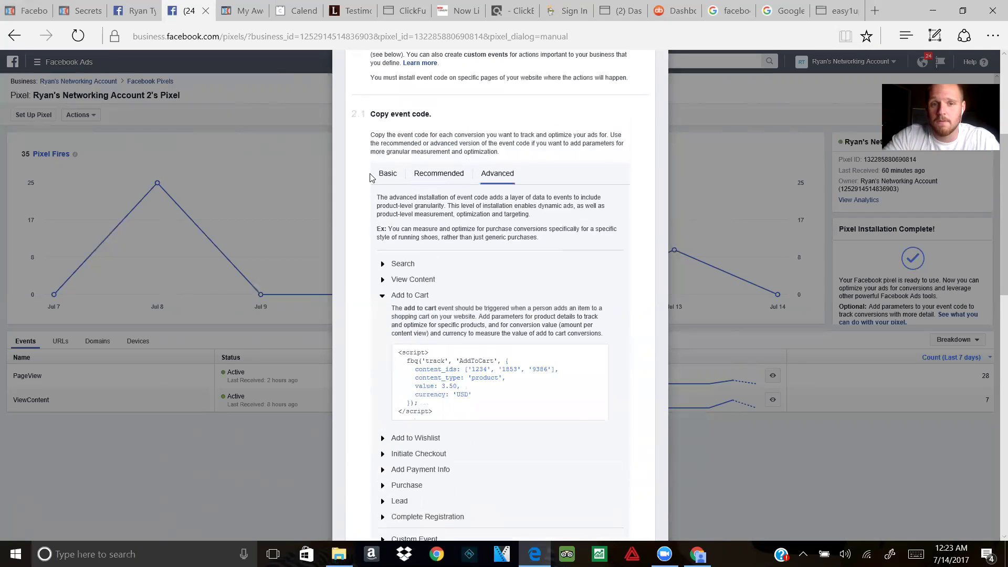
click(385, 179)
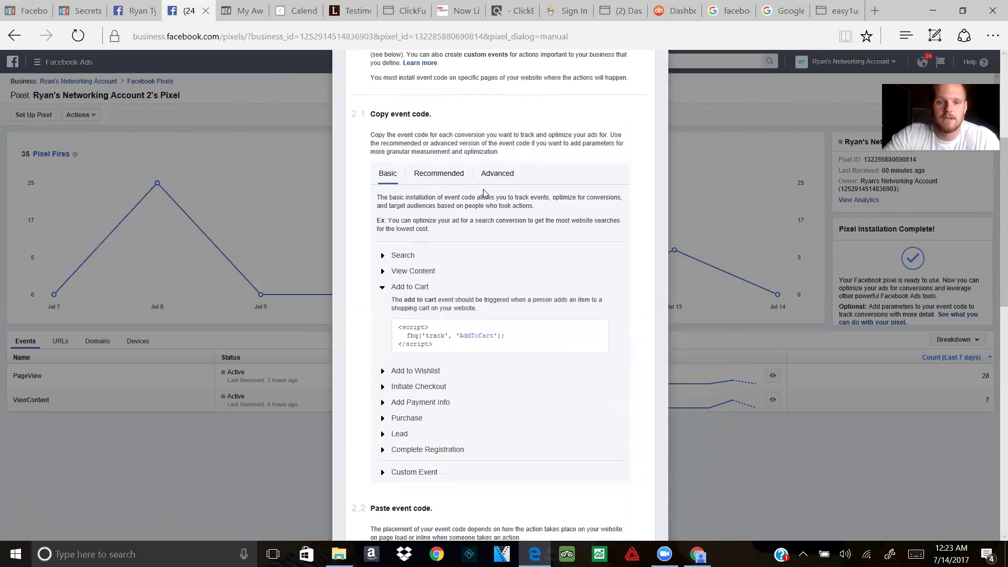
click(456, 345)
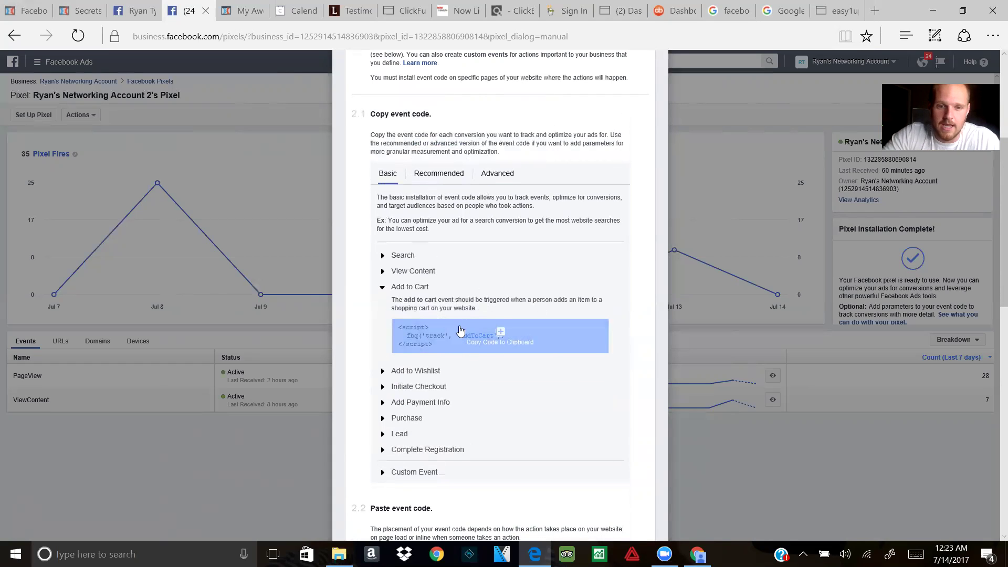
click(437, 180)
mouse_move(472, 351)
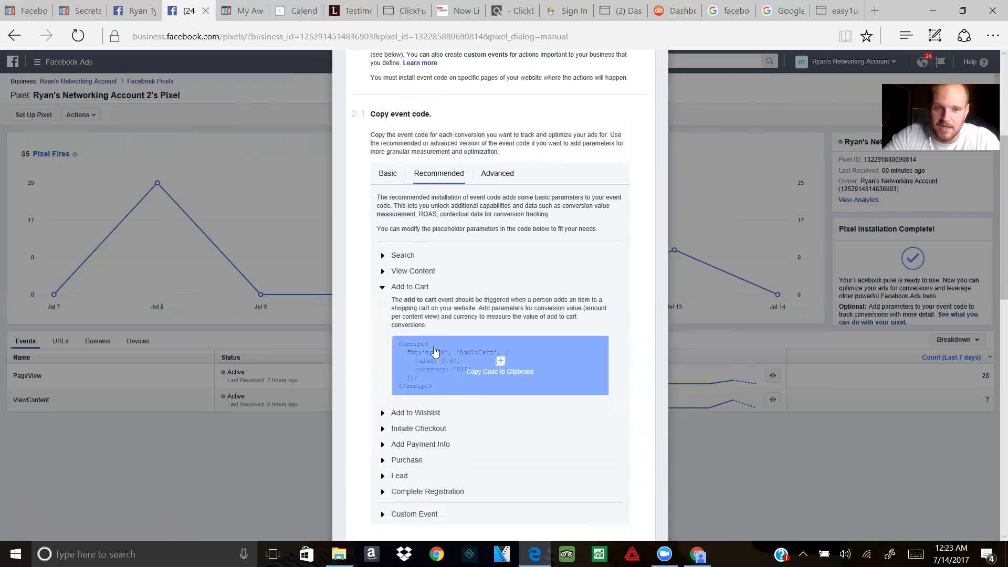
click(389, 174)
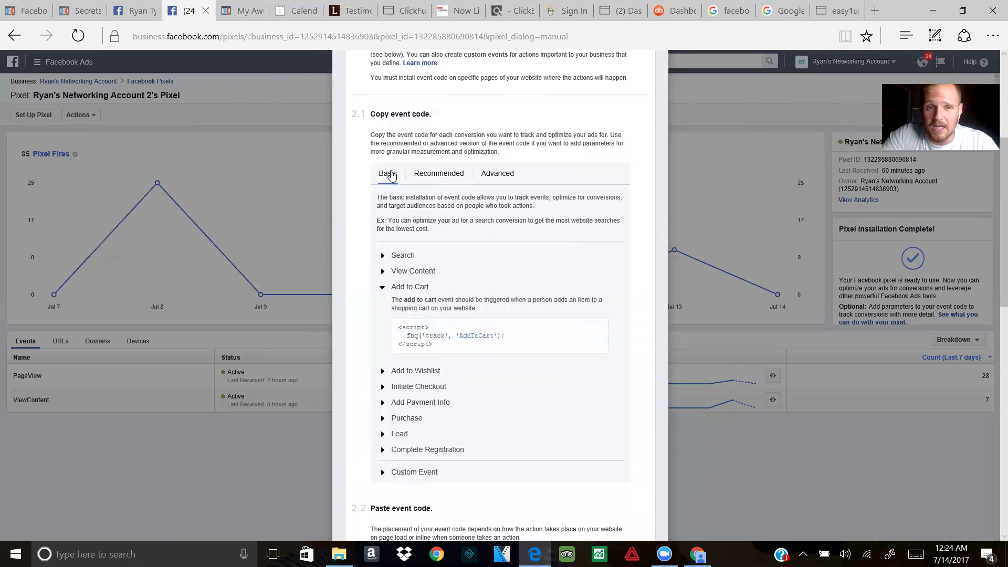
click(422, 271)
click(241, 10)
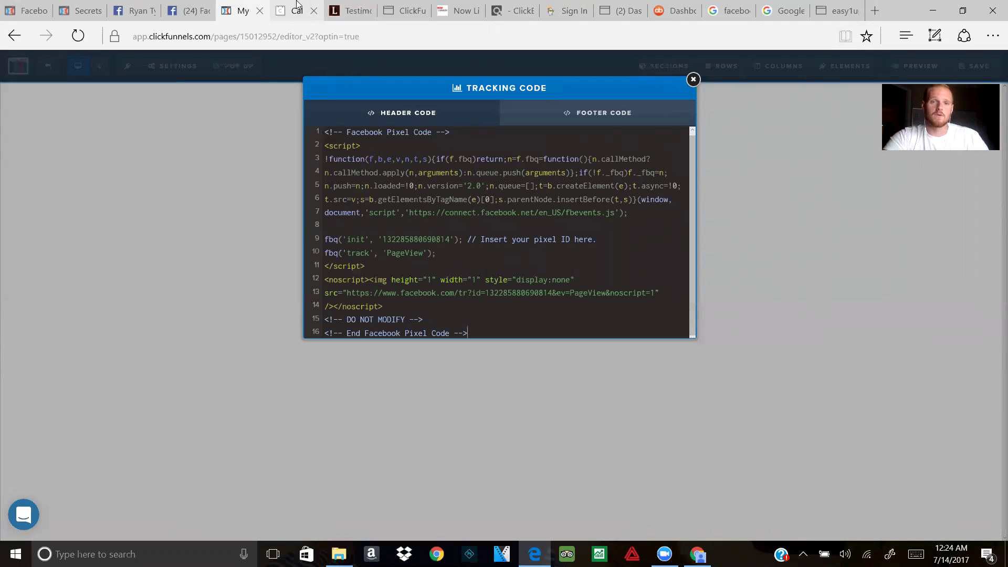
Step: Check the Facebook event code, then place the cursor on the PageView track line 10
click(196, 10)
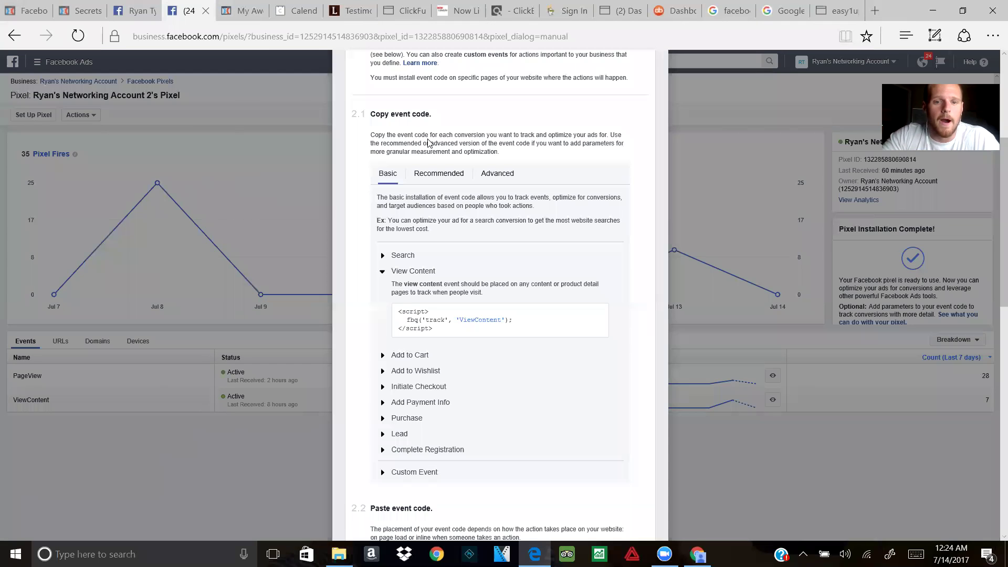
mouse_move(475, 317)
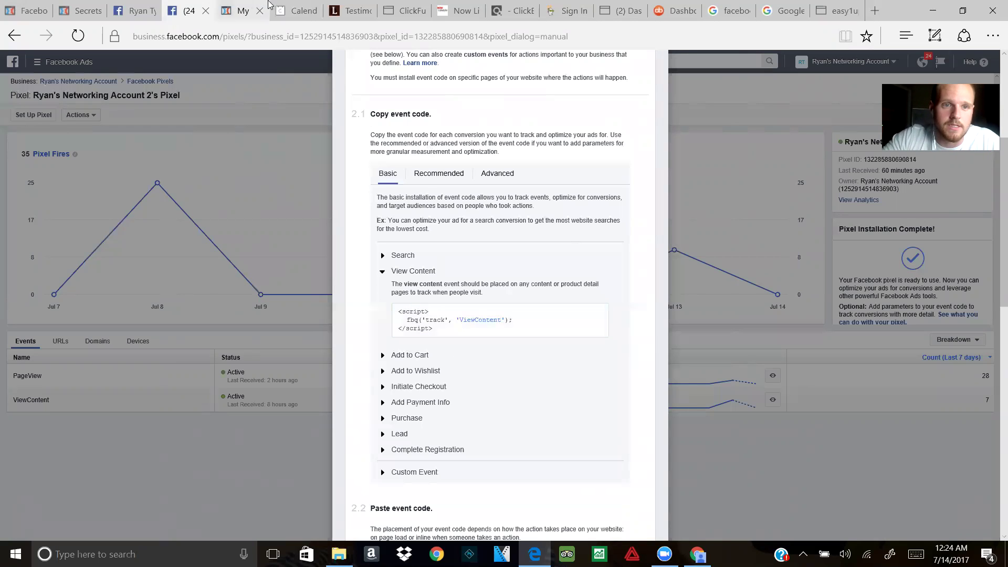
click(253, 7)
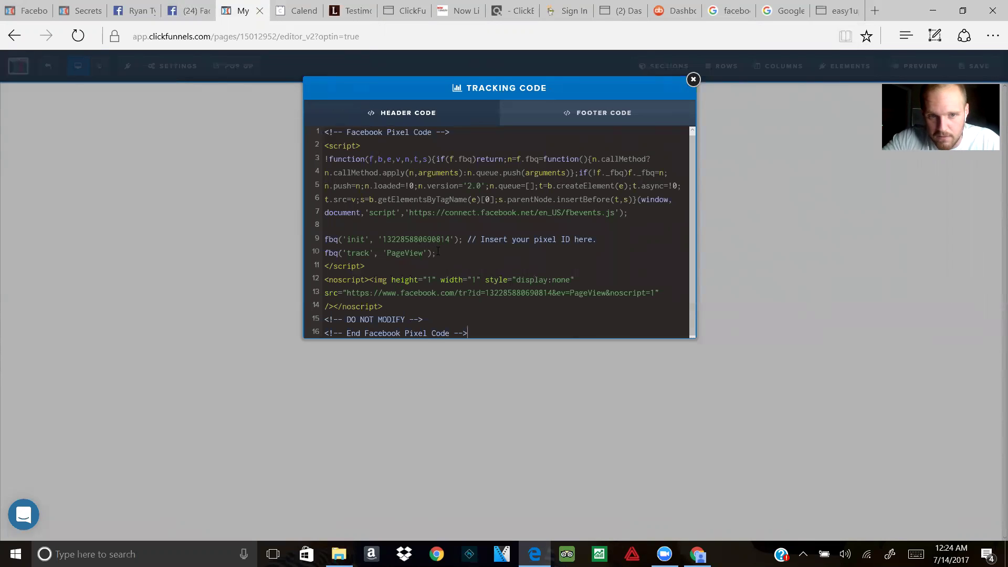
drag(435, 253, 361, 253)
click(409, 266)
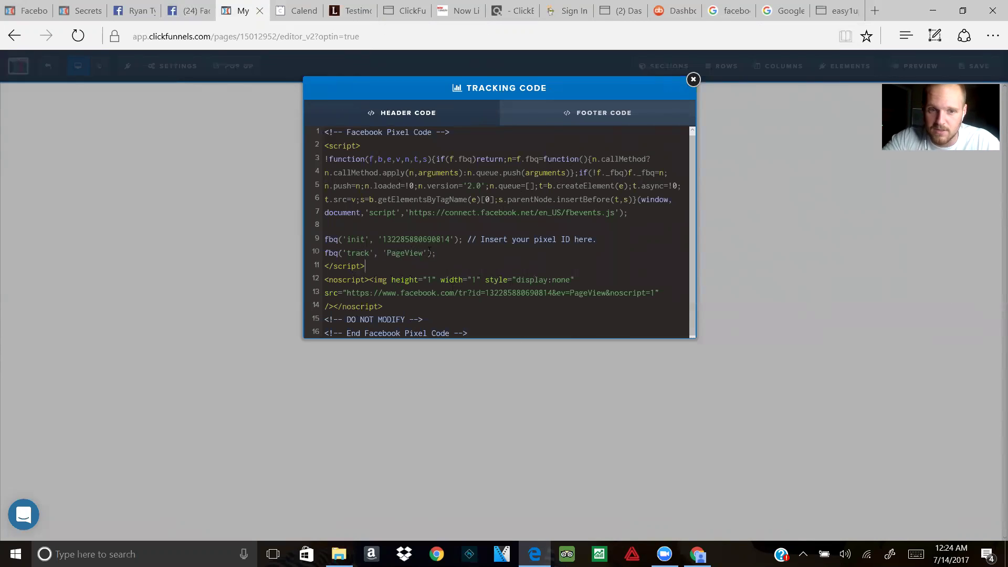
key(shift+Left)
key(shift+Left)
key(shift+Left)
key(shift+Left)
key(shift+Left)
key(shift+Left)
key(shift+Left)
key(shift+Left)
key(shift+Left)
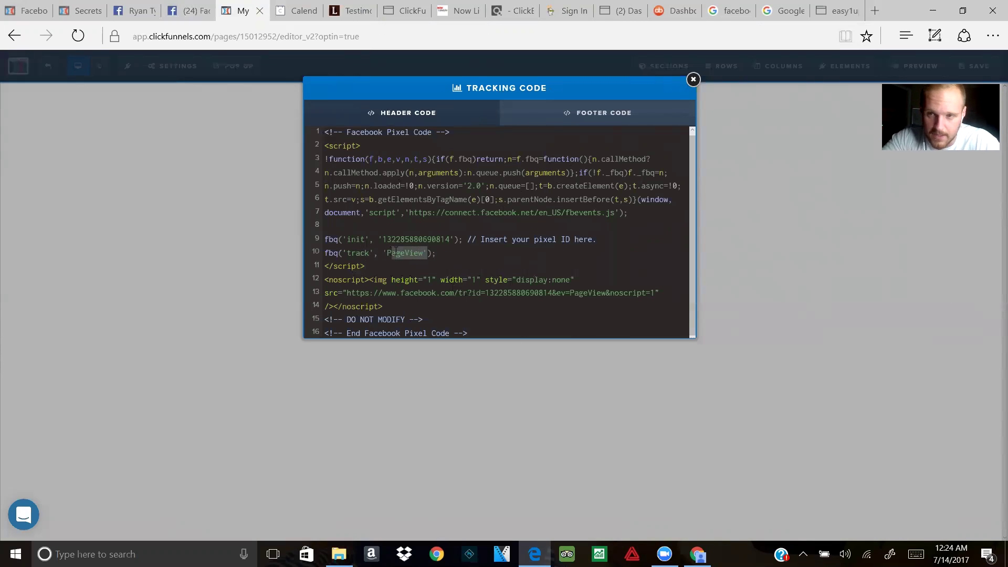
key(shift+Right)
key(shift+Right)
key(Left)
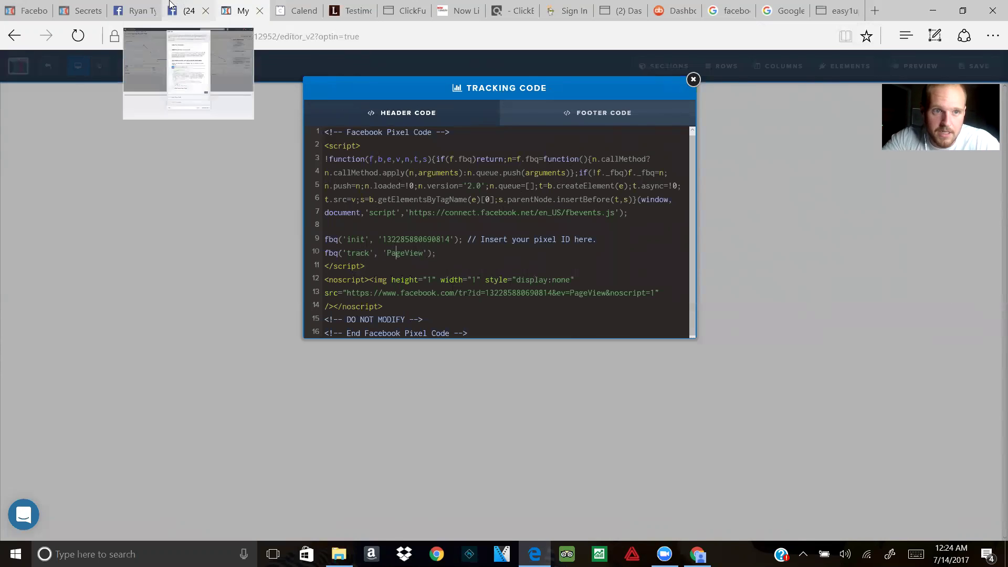
Step: Copy the basic View Content event code and return to the ClickFunnels header code
click(190, 10)
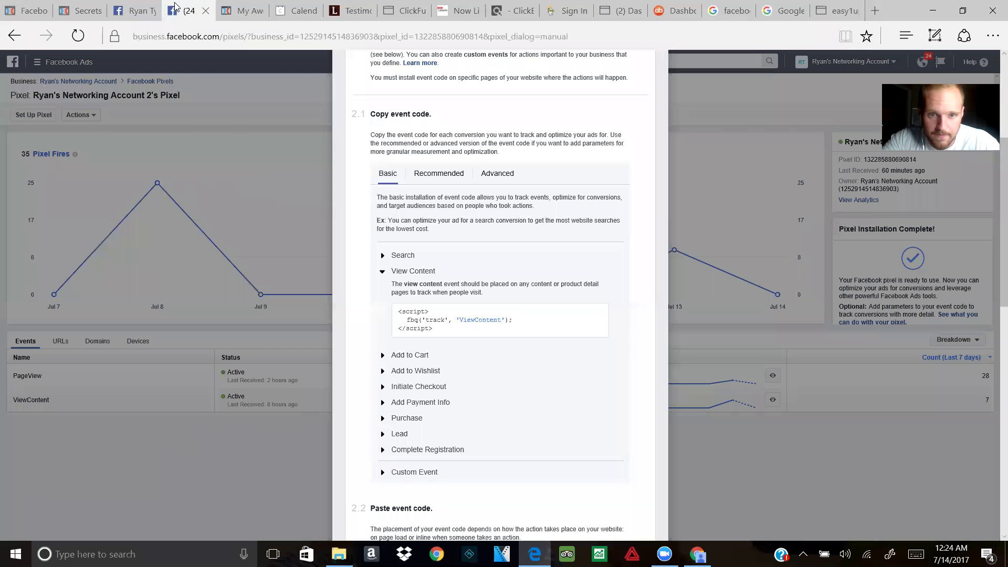
click(490, 321)
scroll(434, 397, down, 3)
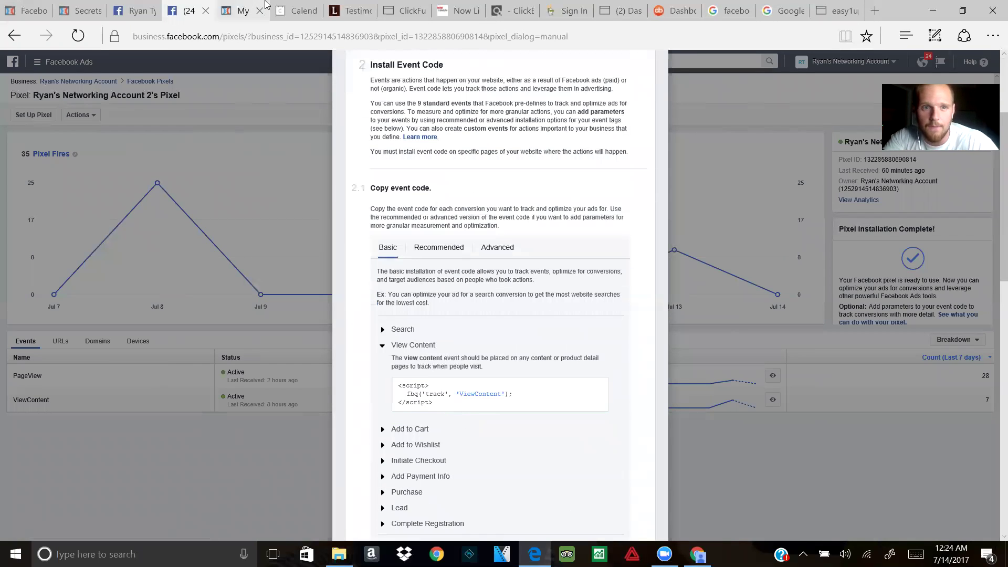
click(263, 7)
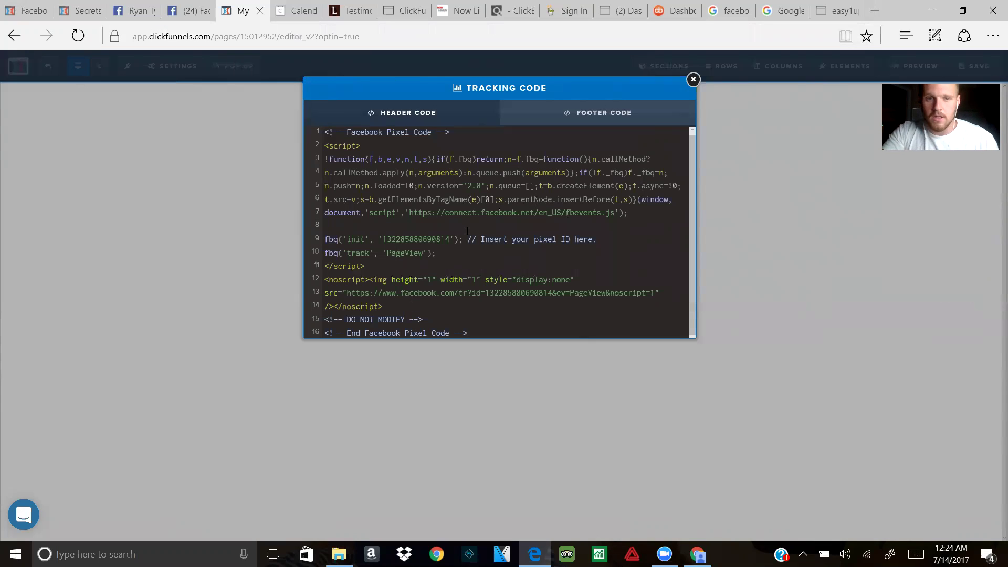
Step: Replace the fbq('track','PageView') line with the pasted ViewContent event snippet
drag(443, 251, 326, 255)
key(BackSpace)
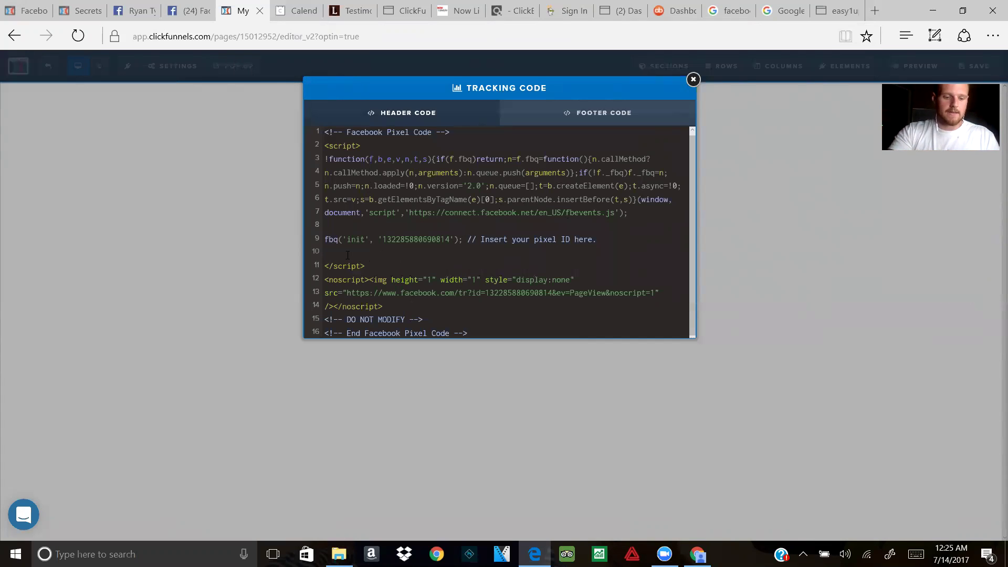
text(<script> fbq('track', 'ViewContent'); </script>)
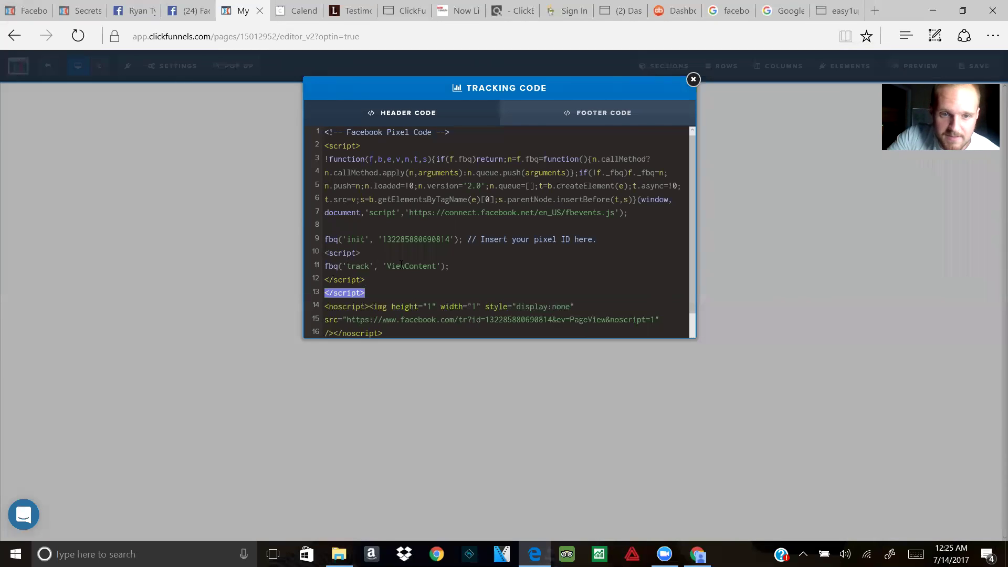
Step: Highlight the added script tags and ViewContent event name against the original script tag
drag(361, 253, 329, 281)
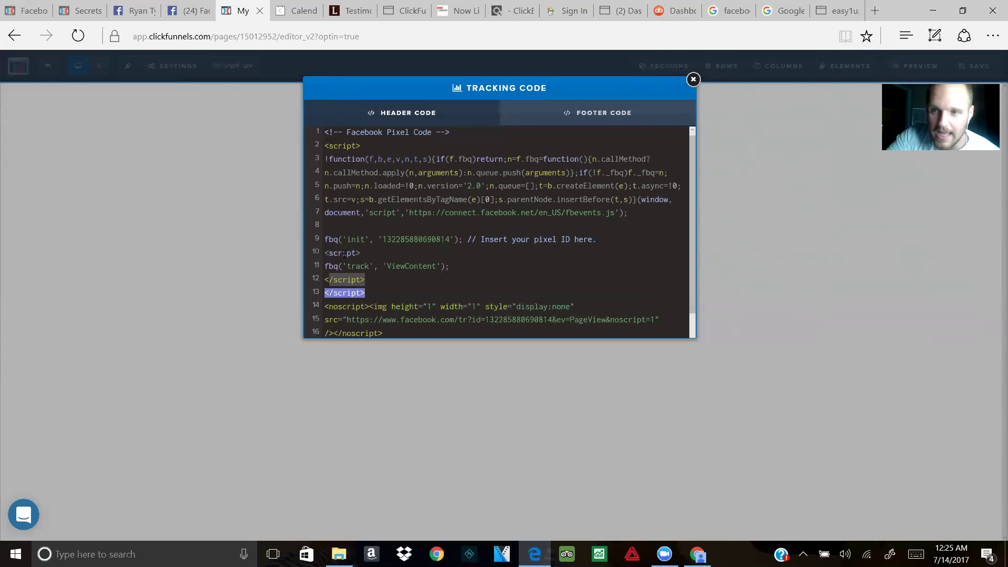
drag(374, 266, 430, 266)
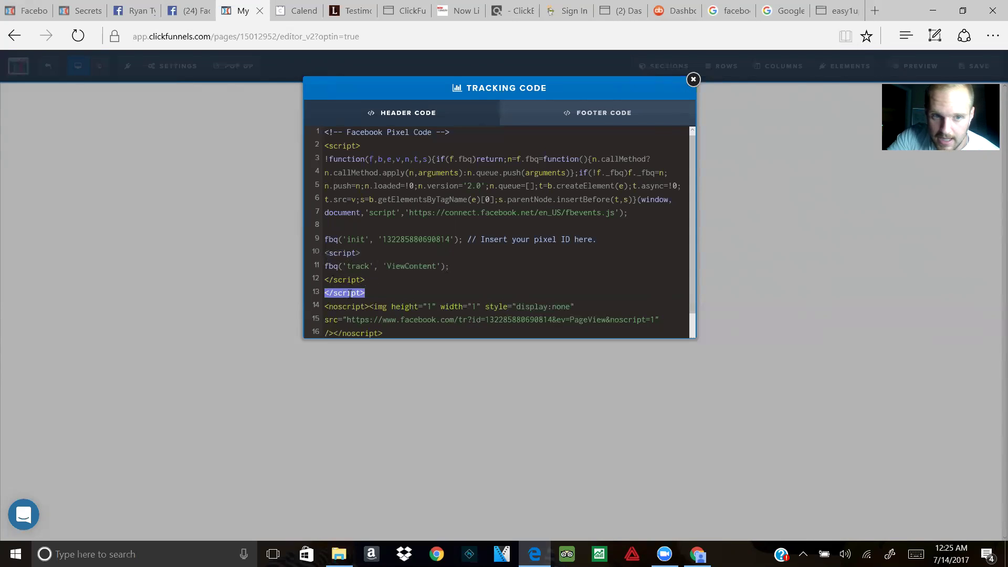
drag(358, 149, 329, 150)
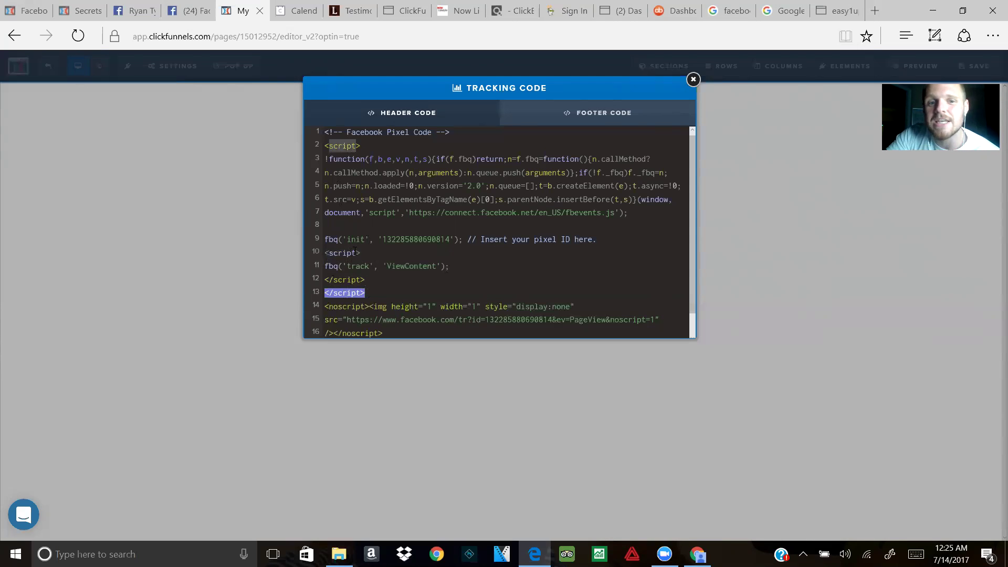
drag(360, 253, 343, 252)
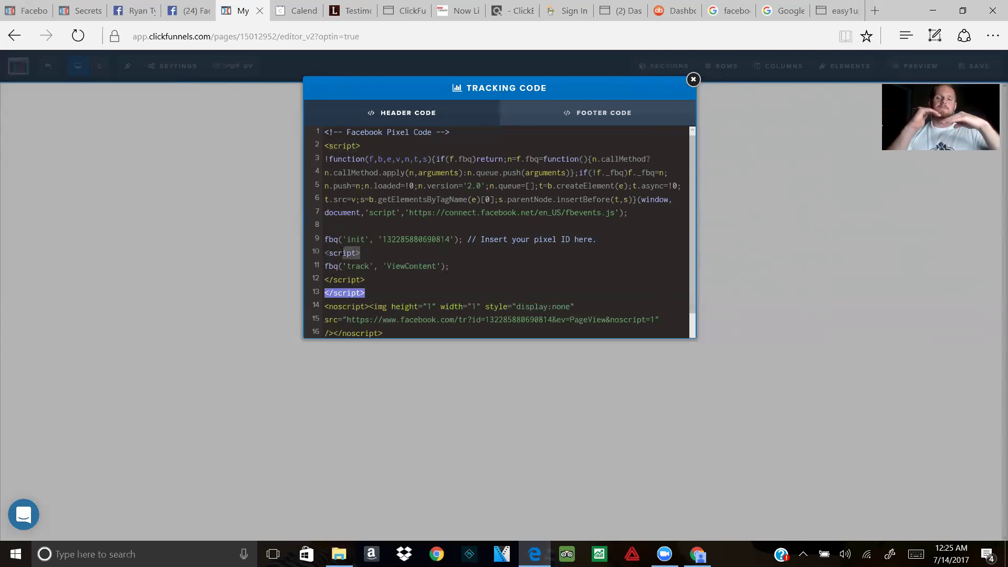
drag(401, 264, 325, 253)
Step: Delete the duplicate </script> and <script> tags and the blank line around the ViewContent call
click(369, 267)
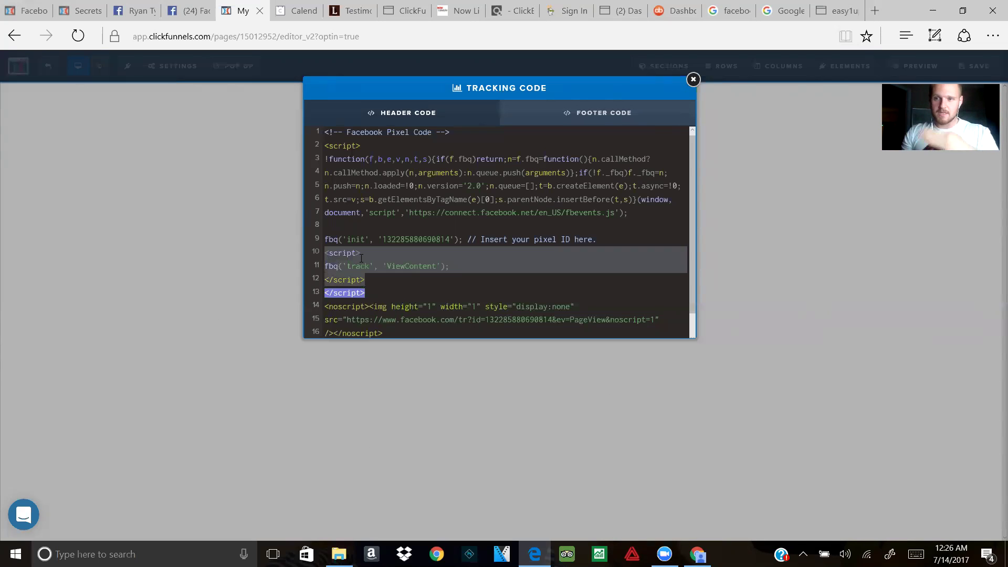
drag(357, 146, 339, 145)
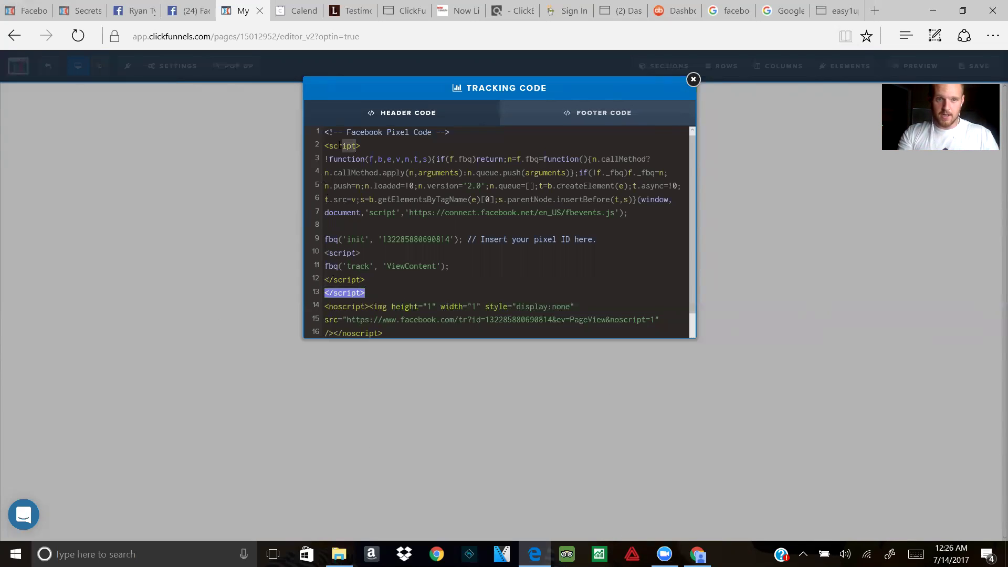
drag(361, 254, 343, 253)
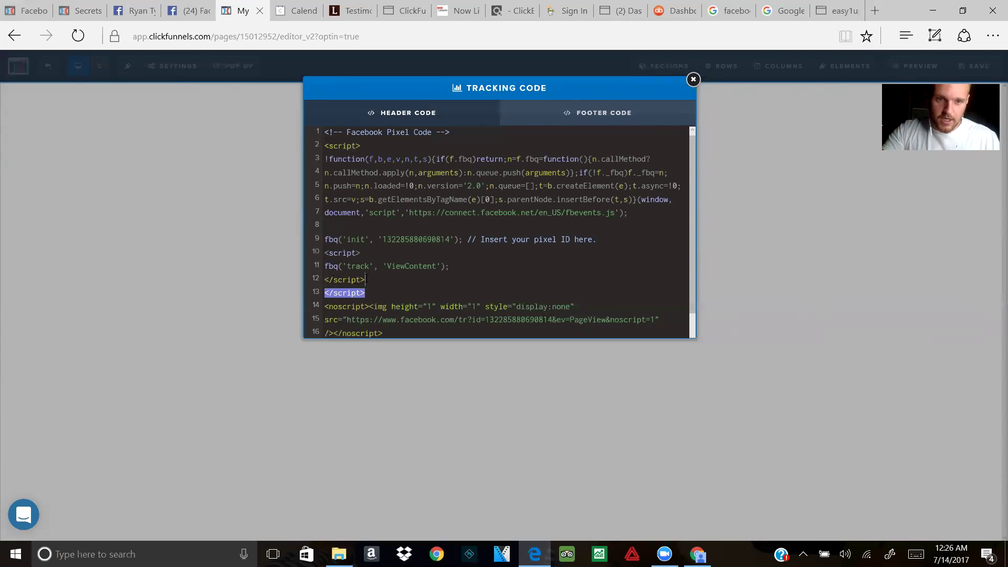
key(BackSpace)
key(BackSpace)
key(BackSpace)
key(BackSpace)
key(BackSpace)
key(BackSpace)
key(BackSpace)
key(BackSpace)
key(BackSpace)
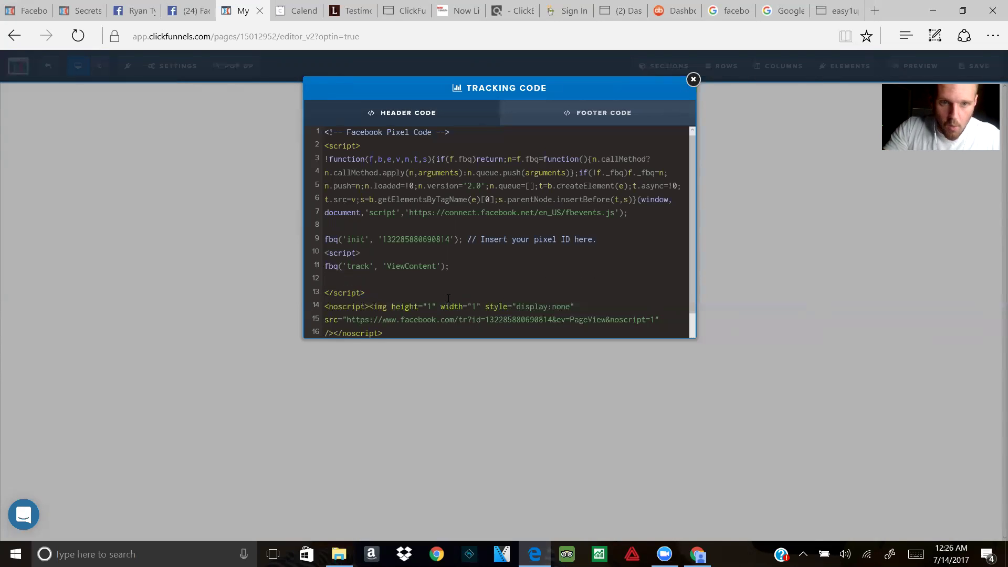
key(BackSpace)
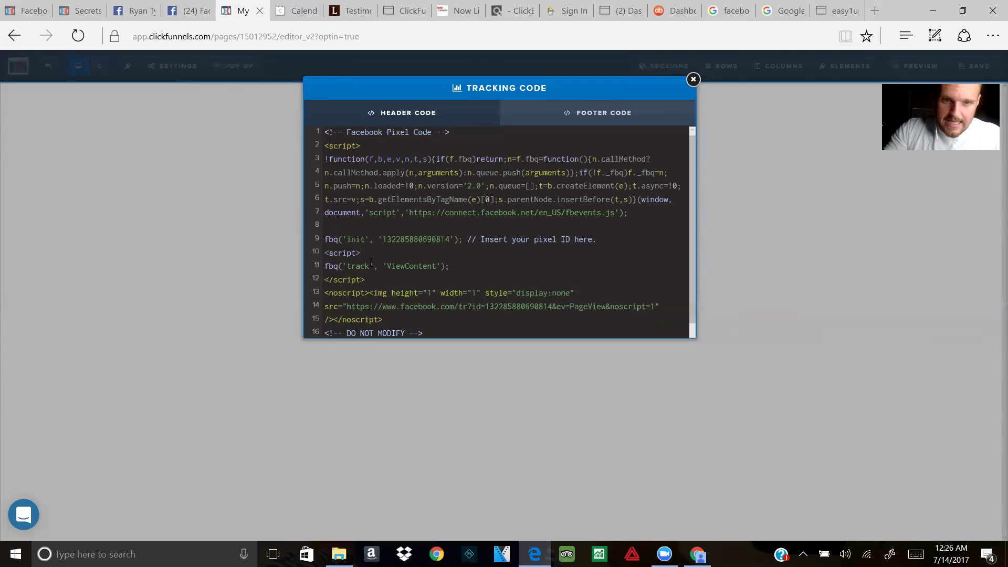
key(BackSpace)
key(BackSpace)
key(BackSpace)
key(BackSpace)
key(BackSpace)
key(BackSpace)
key(BackSpace)
key(BackSpace)
key(BackSpace)
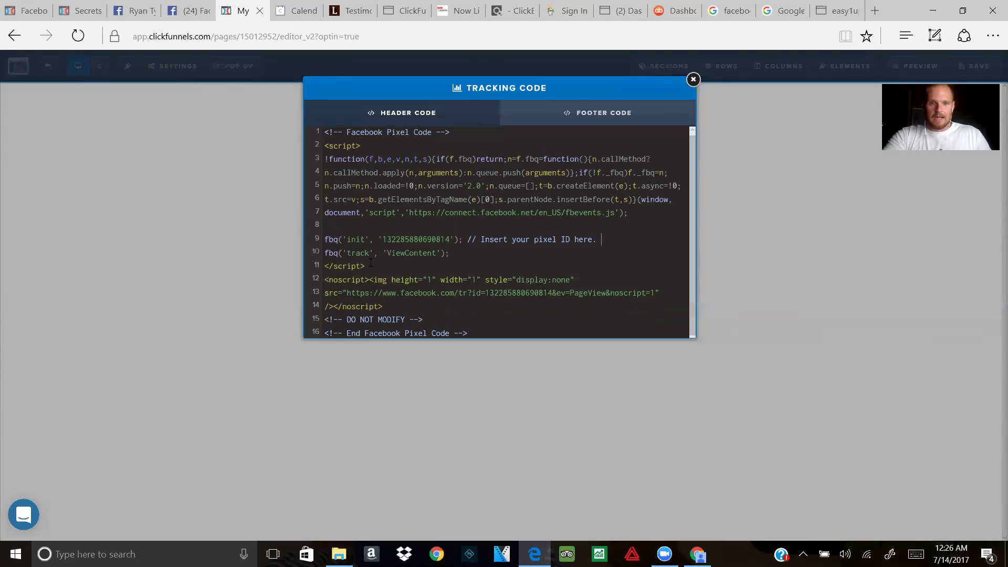
Step: Review the script tags on lines 2 and 11 and the ViewContent event, then close the Tracking Code dialog
drag(361, 146, 334, 149)
drag(368, 266, 333, 267)
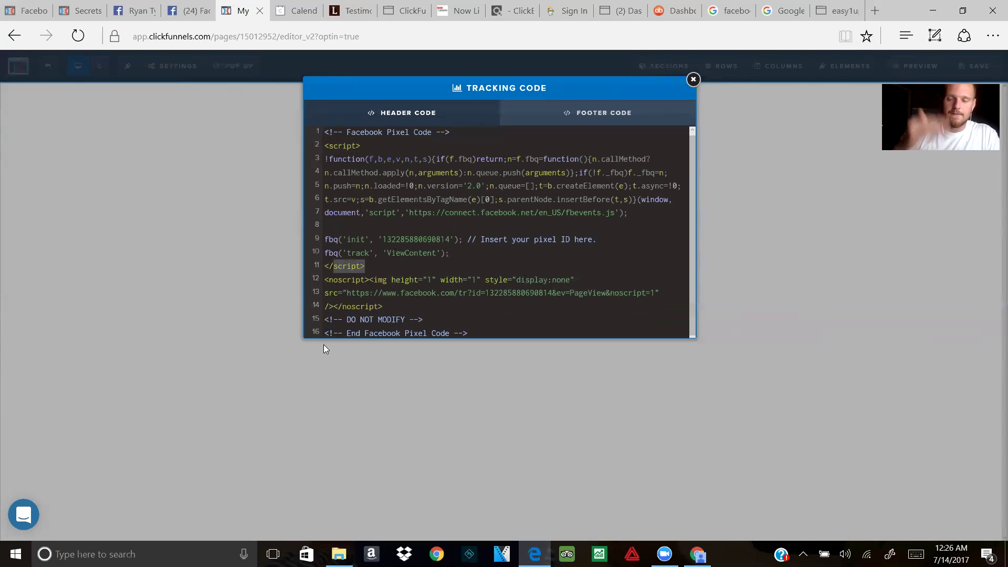
click(357, 239)
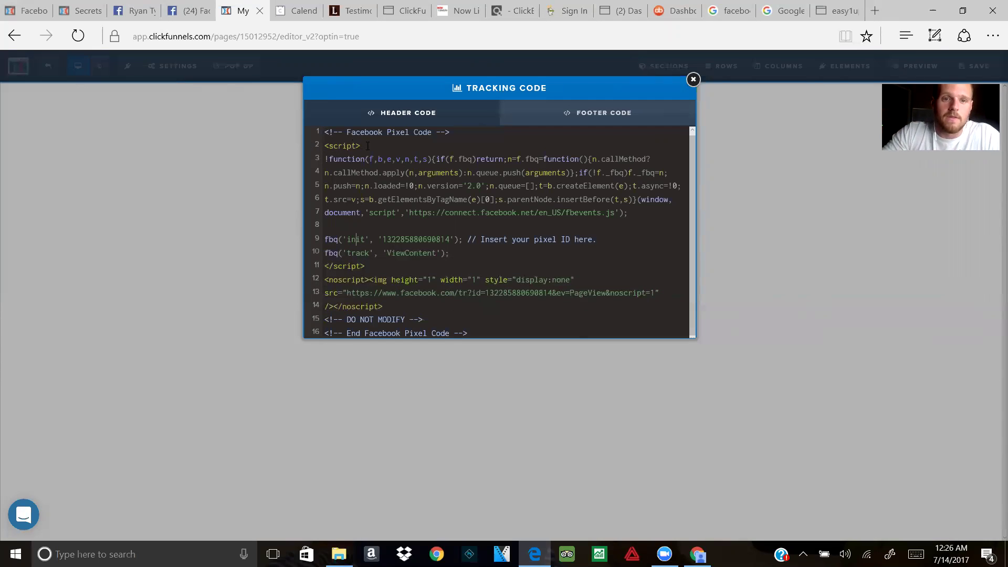
drag(366, 146, 327, 148)
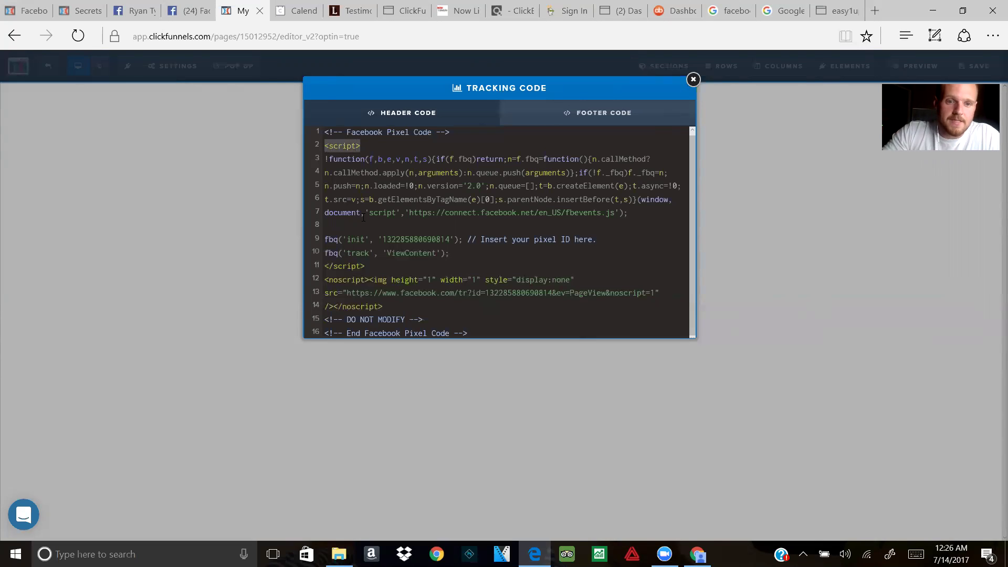
drag(366, 267, 329, 265)
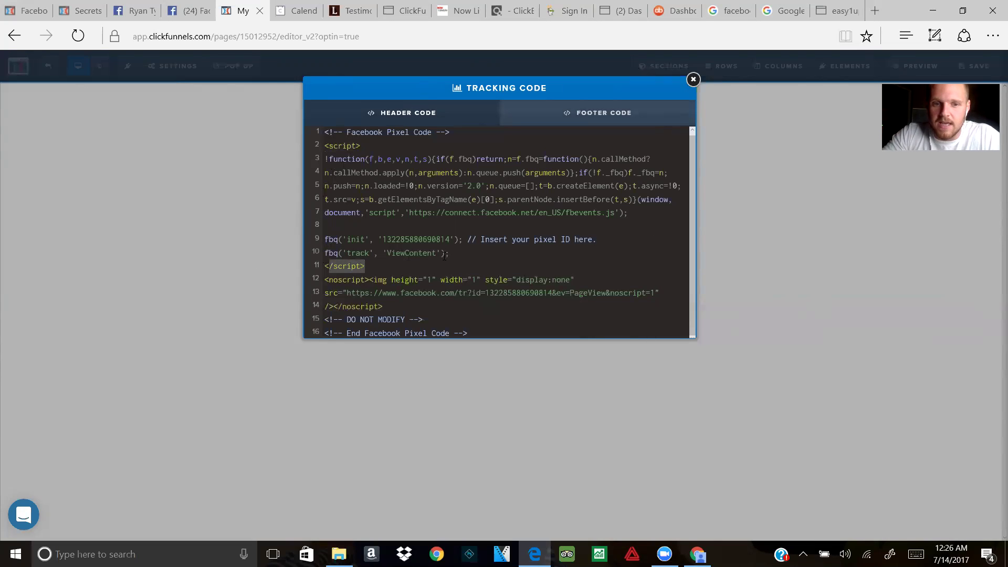
drag(442, 253, 388, 255)
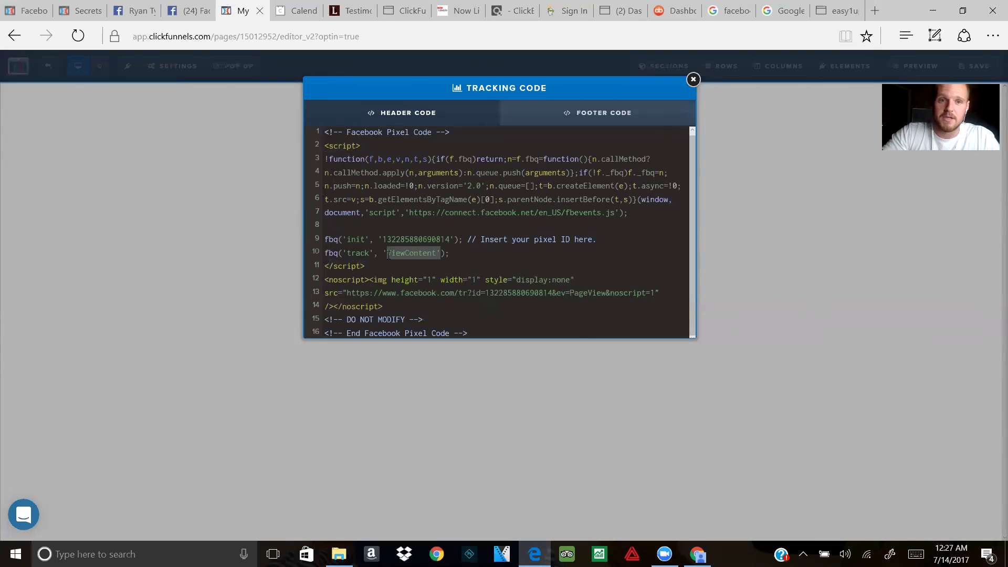
click(692, 79)
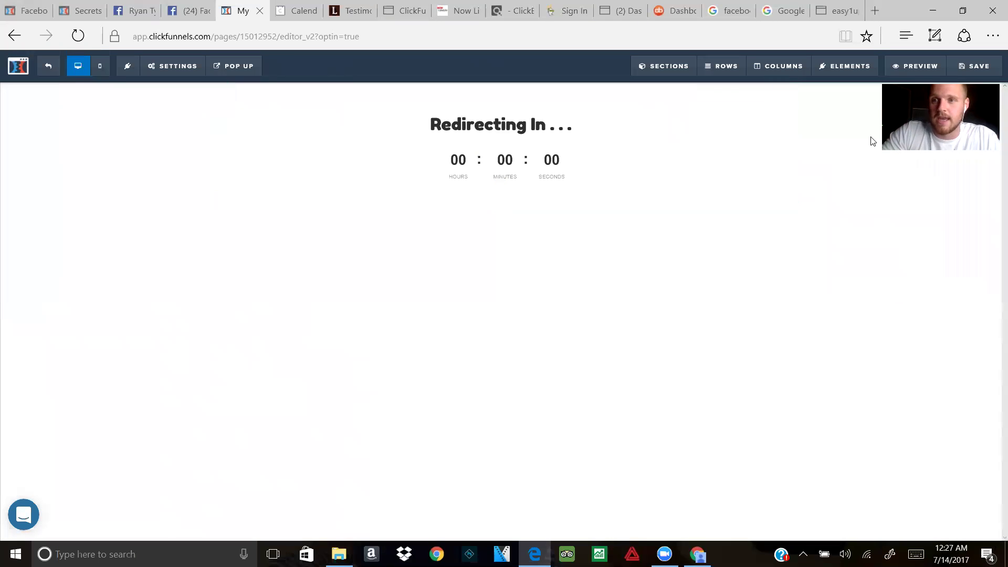
Step: Return to the Facebook pixel page and dismiss the Install Event Code dialog
click(186, 11)
click(236, 218)
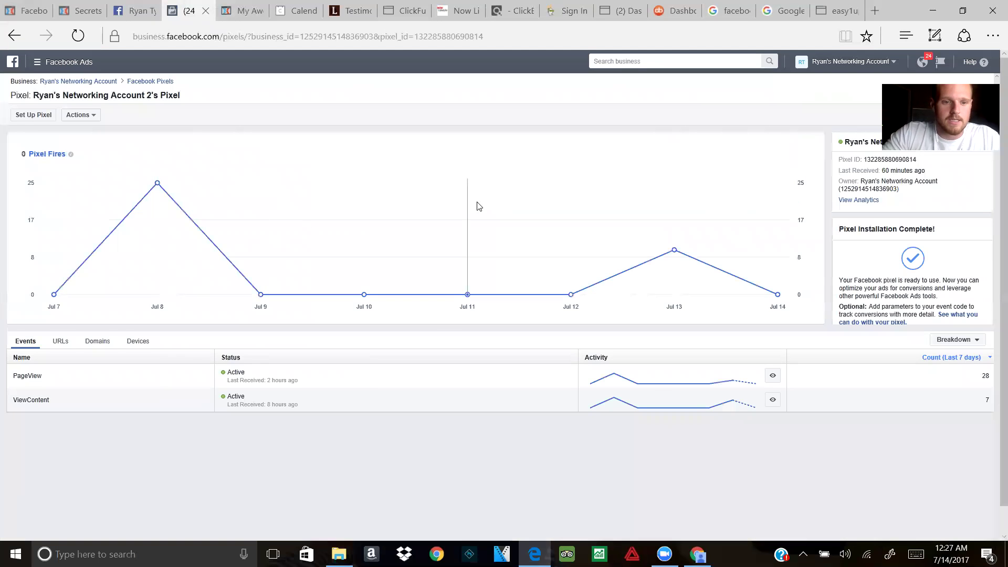
scroll(475, 206, down, 1)
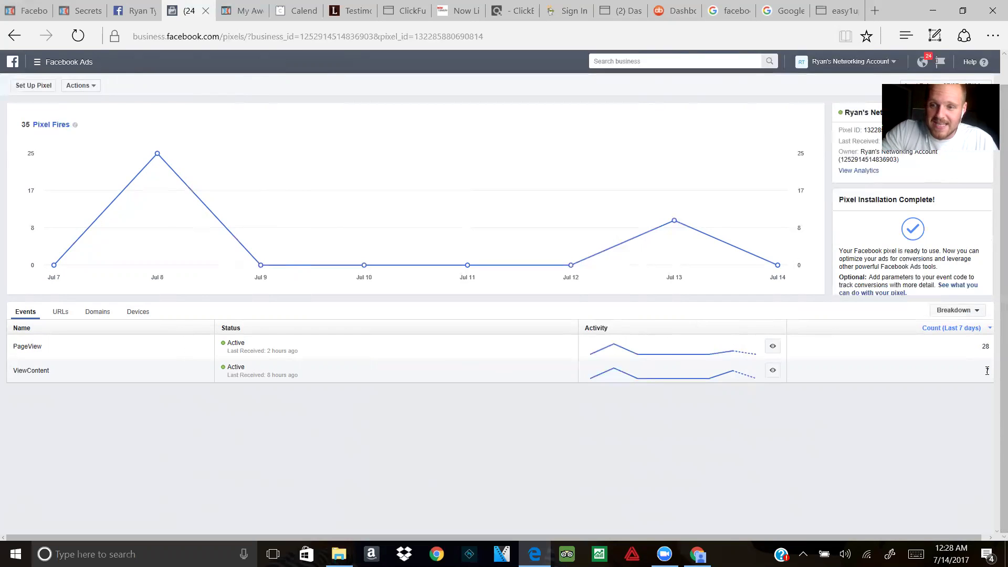
Step: Check the ViewContent count of 7, then list the URLs that fired the pixel
drag(991, 371, 979, 370)
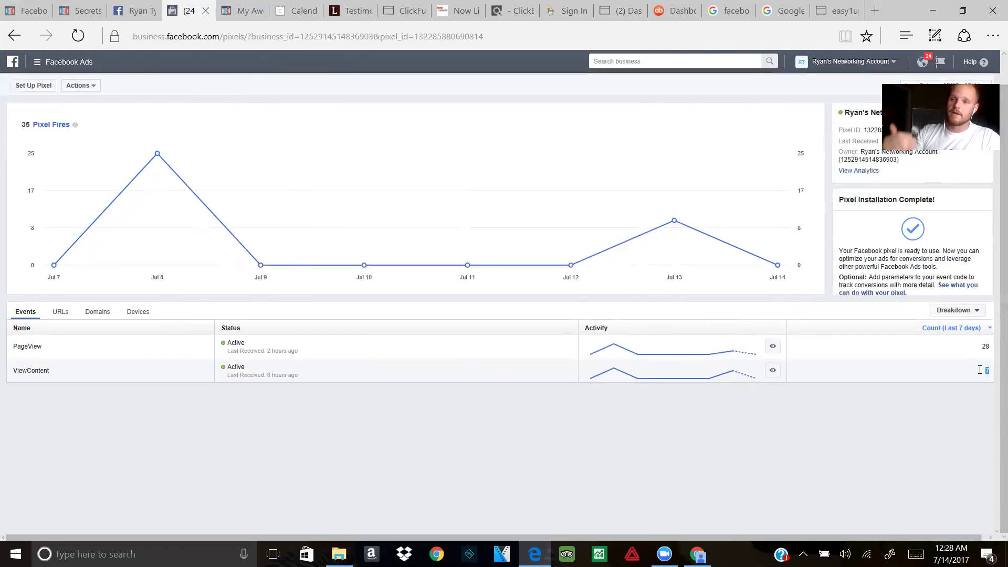
click(979, 372)
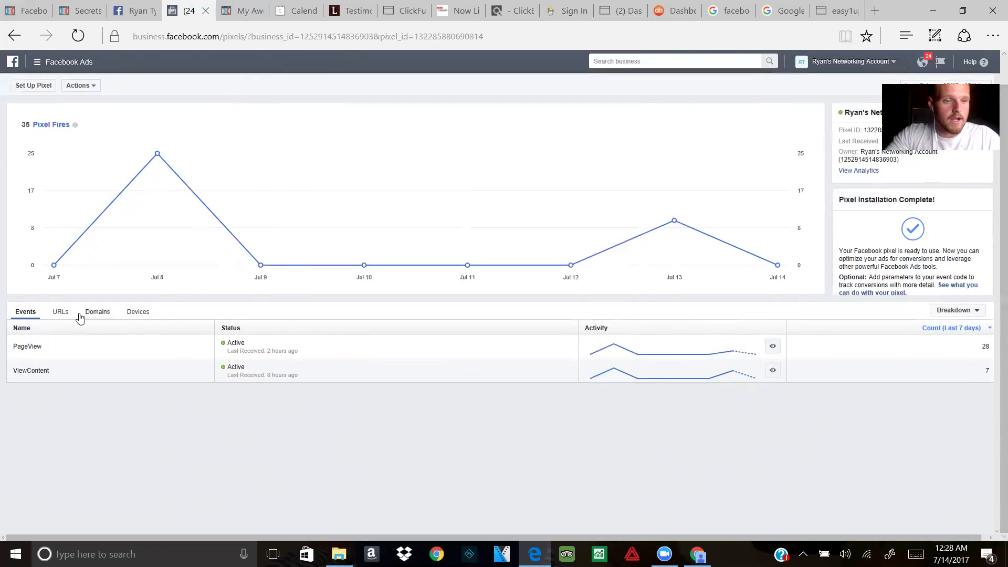
click(63, 313)
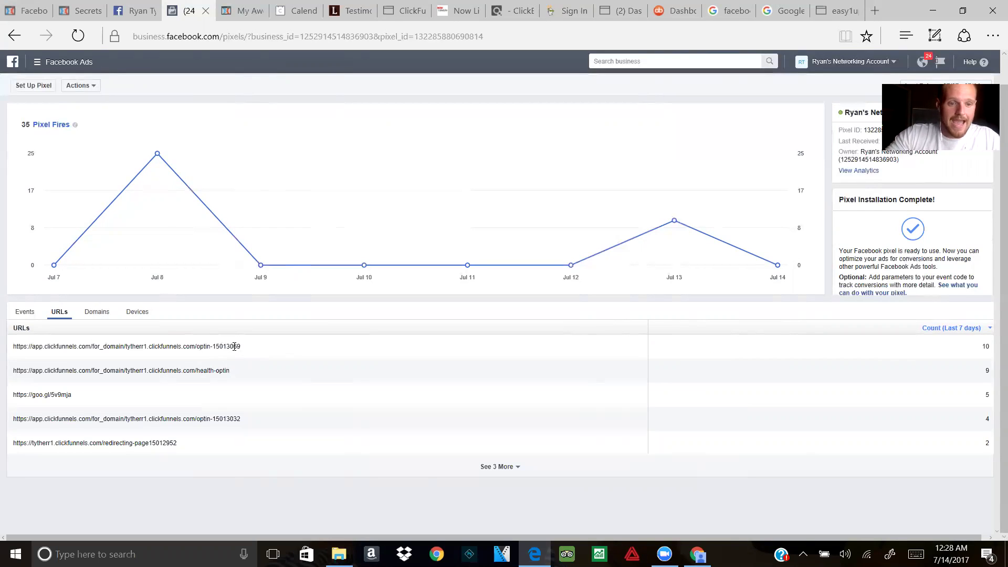
Step: Review the optin page URL in the pixel's URL list, then go back to the events list
drag(242, 346, 158, 342)
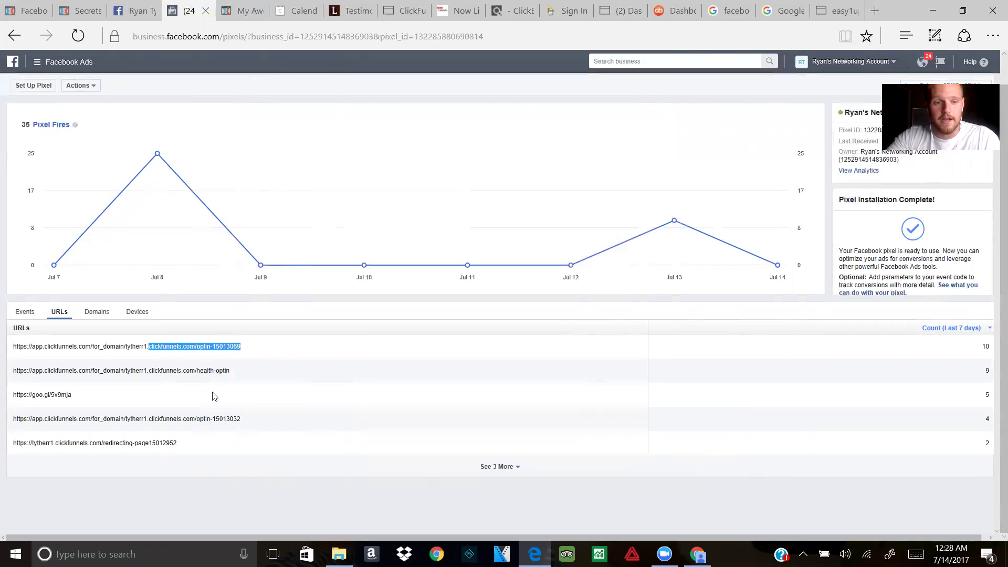
click(173, 443)
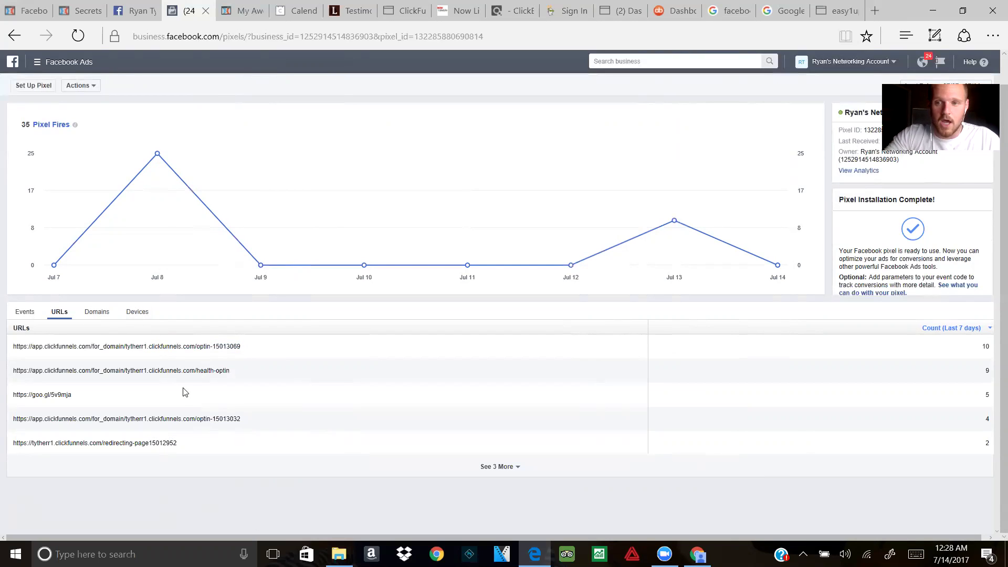
scroll(633, 364, down, 1)
scroll(634, 364, up, 1)
click(25, 312)
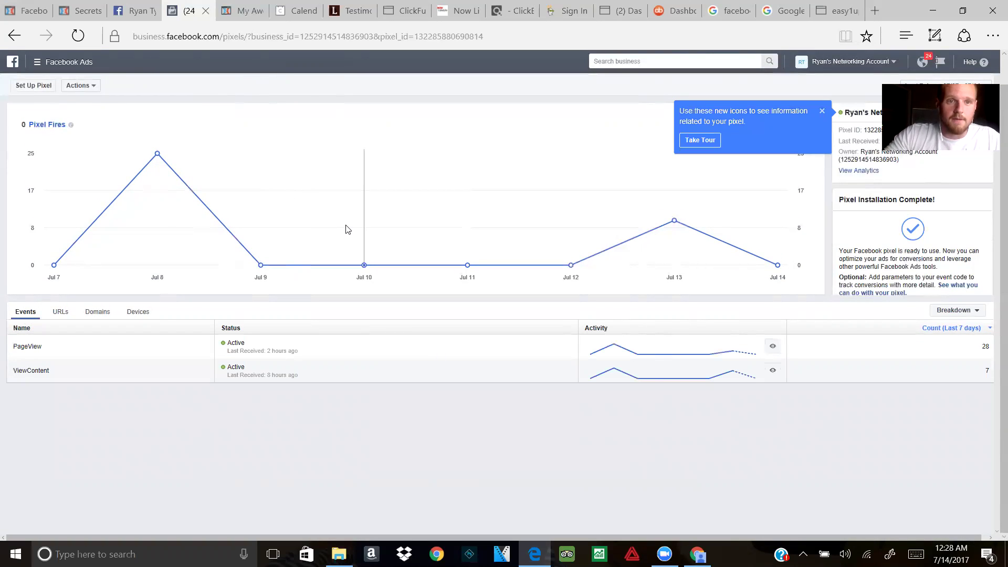
Step: Exit the ClickFunnels page editor and return to the Facebook pixel dashboard
click(243, 10)
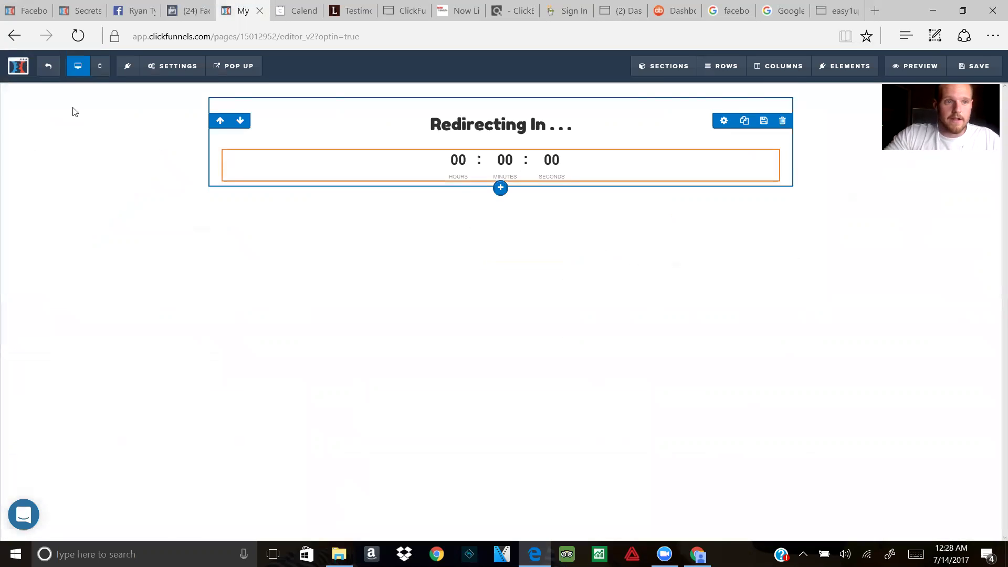
click(48, 67)
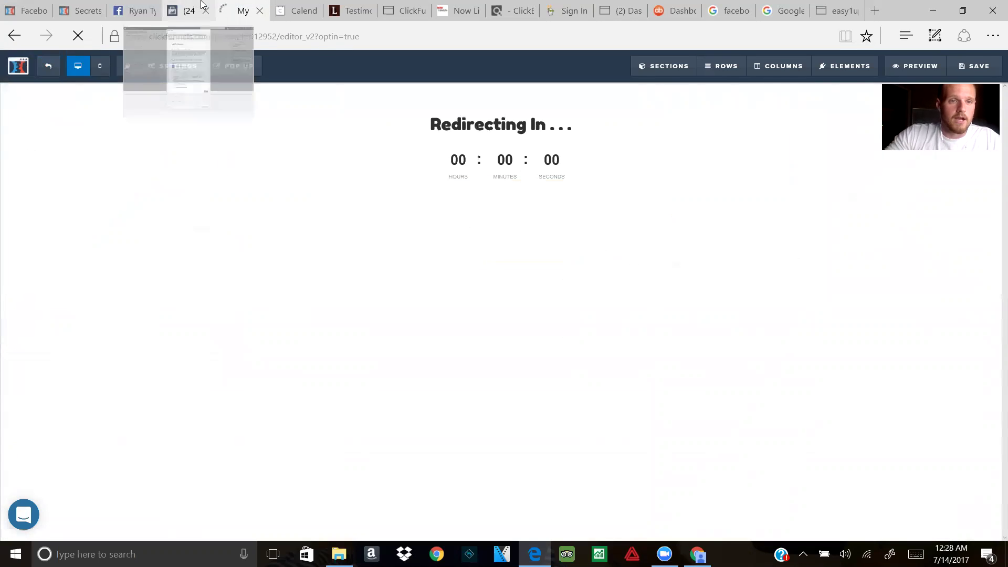
click(203, 4)
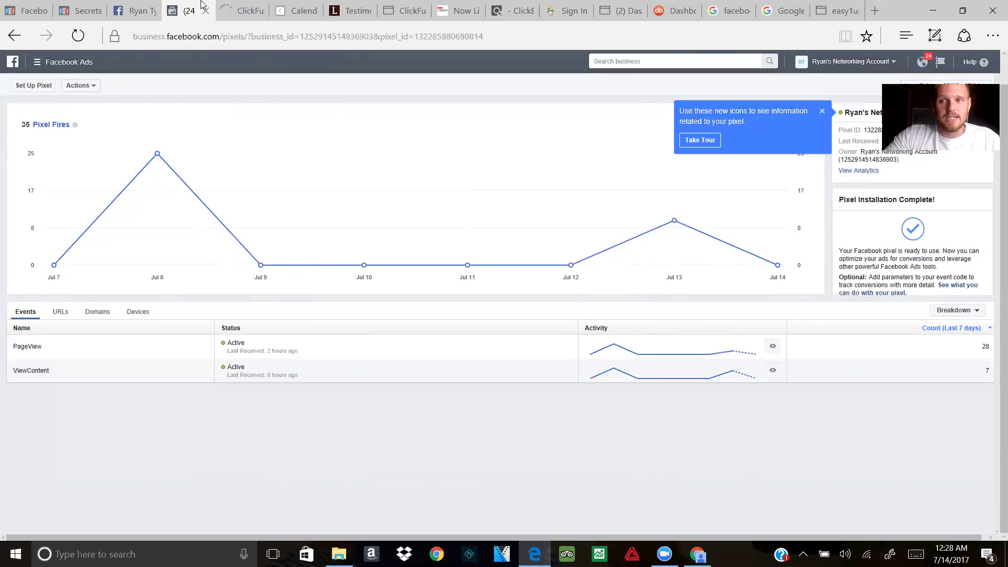